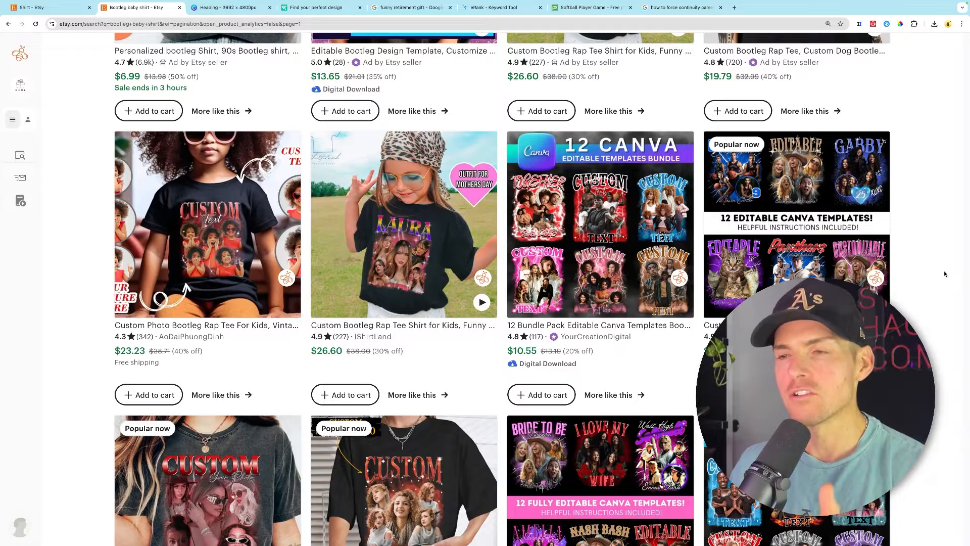
- Browse the Etsy search results for custom bootleg rap tee shirts and editable templates
scroll(944, 270, down, 2)
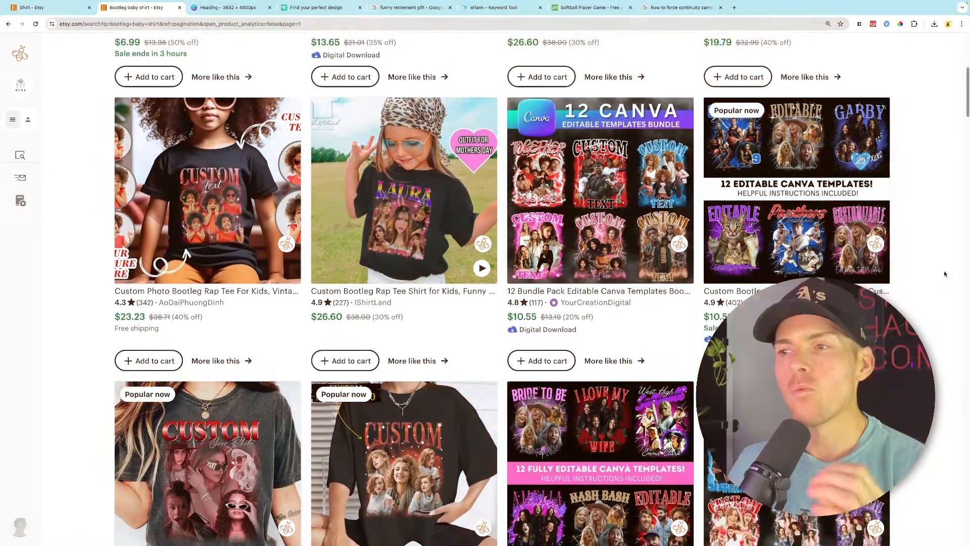
scroll(945, 274, down, 1)
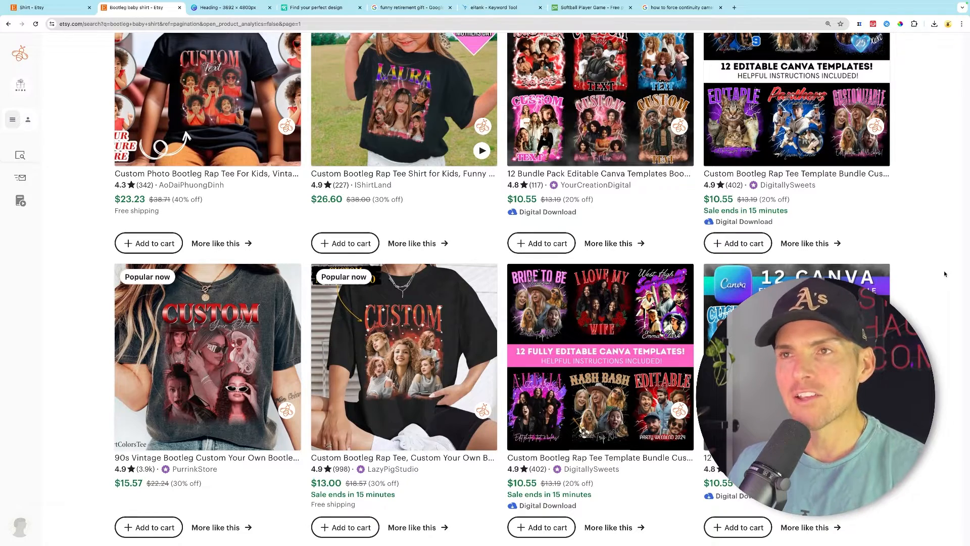
scroll(945, 274, up, 3)
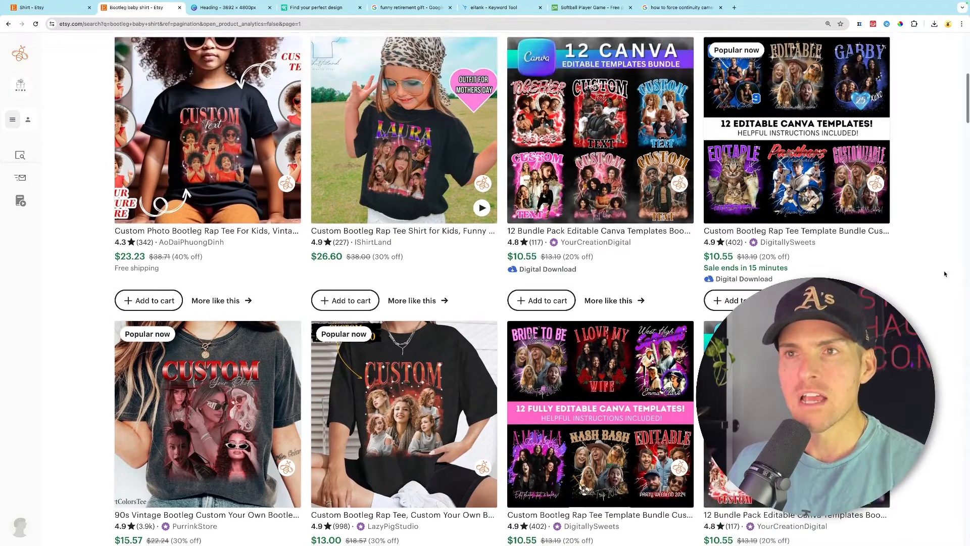
scroll(943, 273, up, 4)
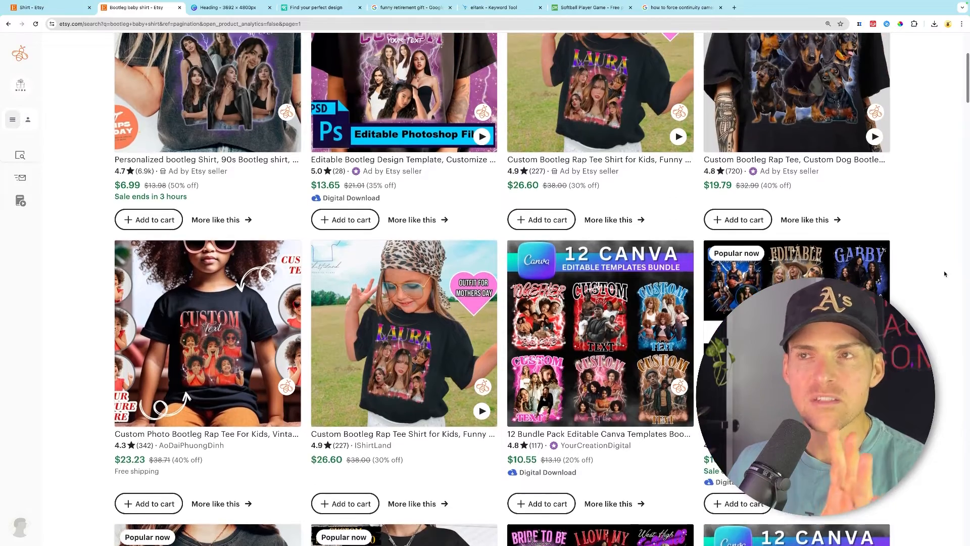
scroll(944, 274, up, 1)
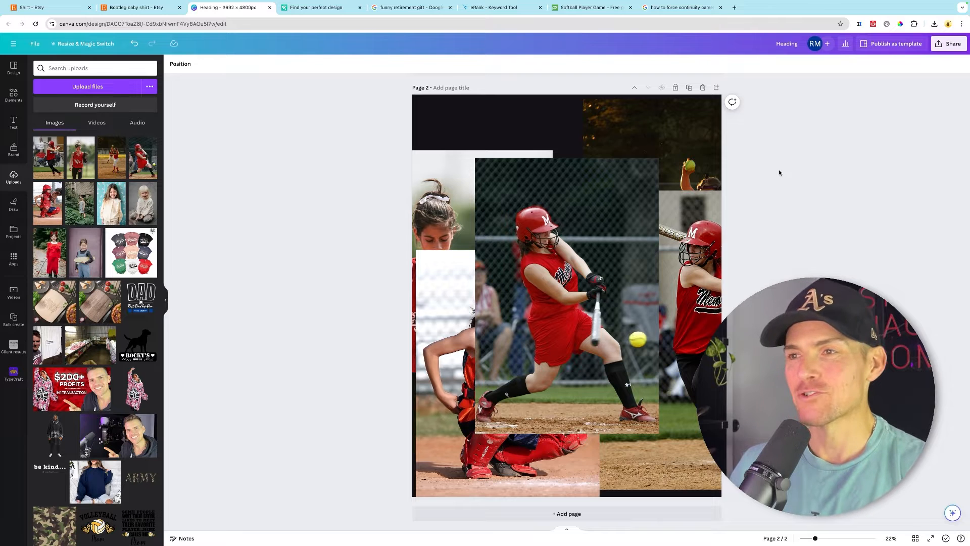
- Remove the background from the central batting photo on page 2 with BG Remover
click(552, 267)
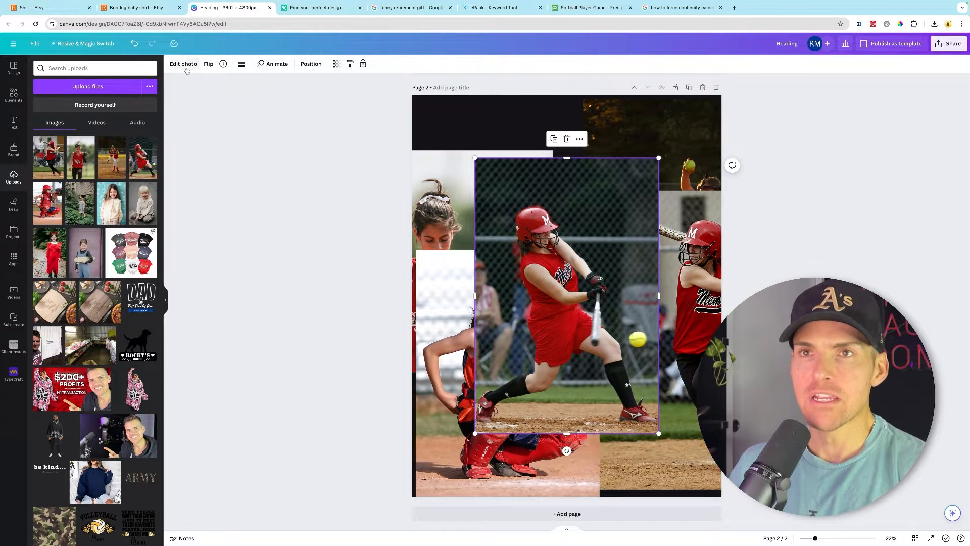
click(184, 64)
click(50, 123)
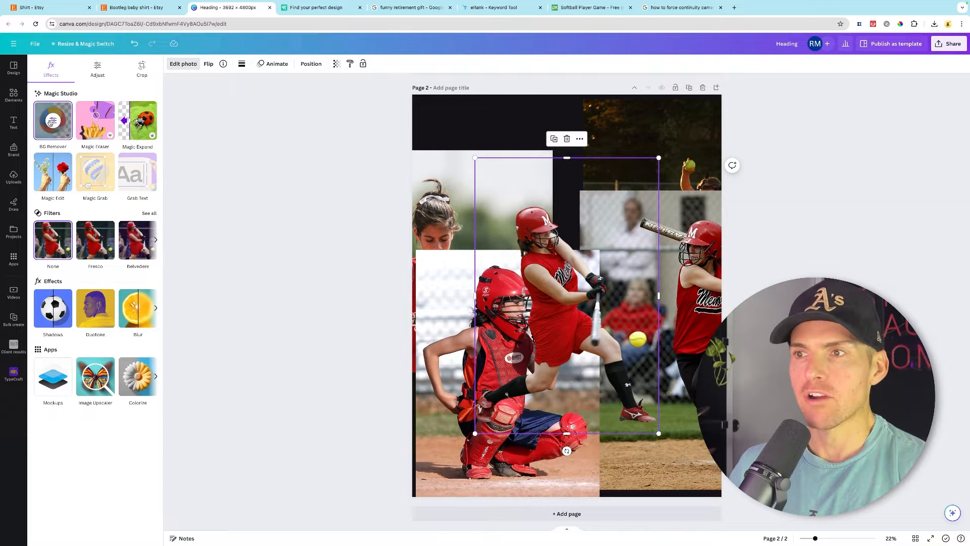
- Add a new page and move the batter cutout from page 2 onto page 3
click(677, 512)
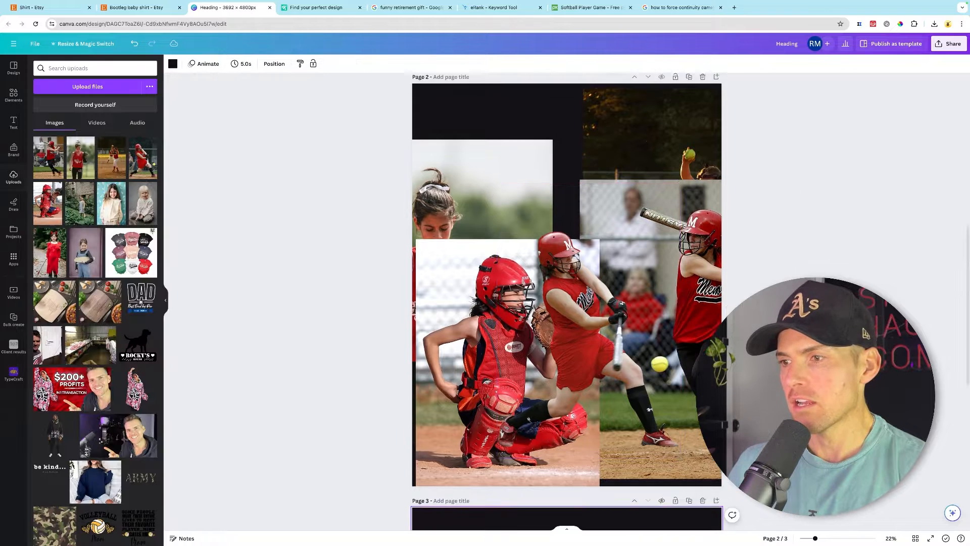
drag(579, 146, 563, 485)
scroll(563, 485, down, 3)
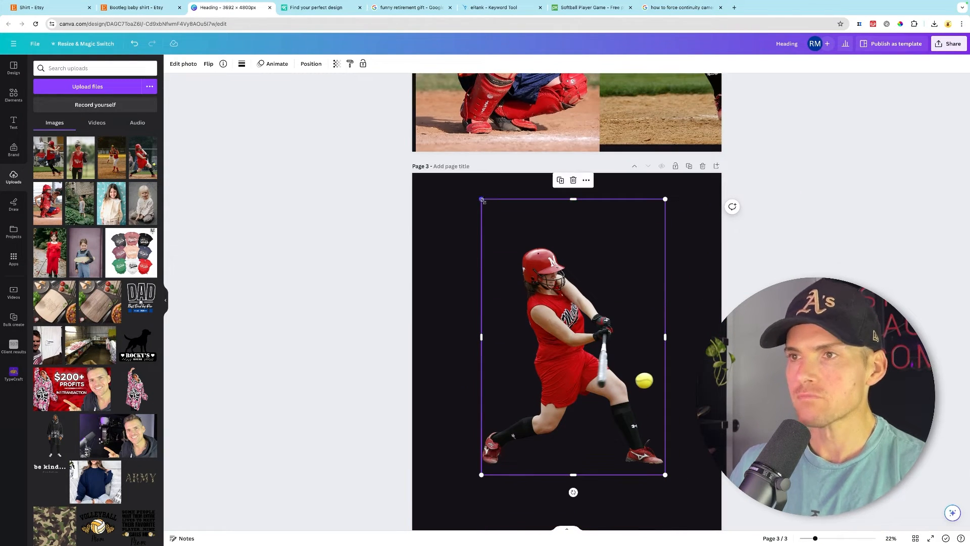
- Enlarge the batter cutout to fill most of page 3 and nudge it into place
drag(483, 201, 449, 152)
drag(665, 475, 711, 542)
scroll(677, 445, down, 3)
drag(611, 293, 600, 314)
scroll(396, 306, up, 2)
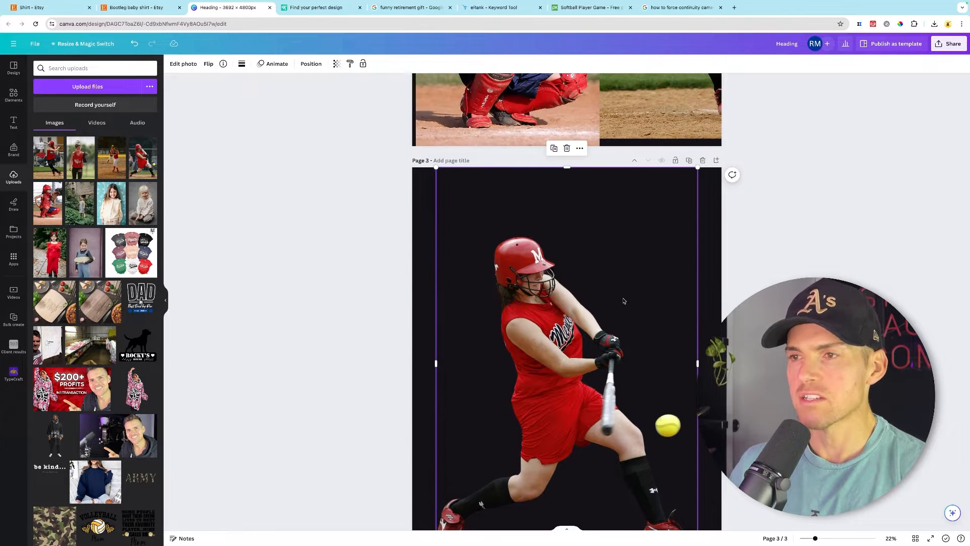
- Try to remove the background from the catcher photo on page 2
scroll(535, 379, up, 5)
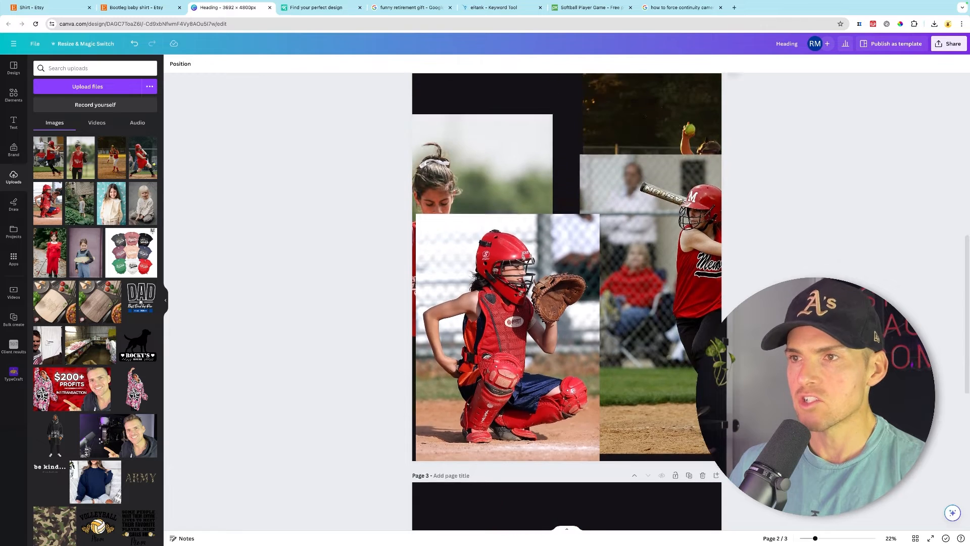
drag(535, 379, 579, 298)
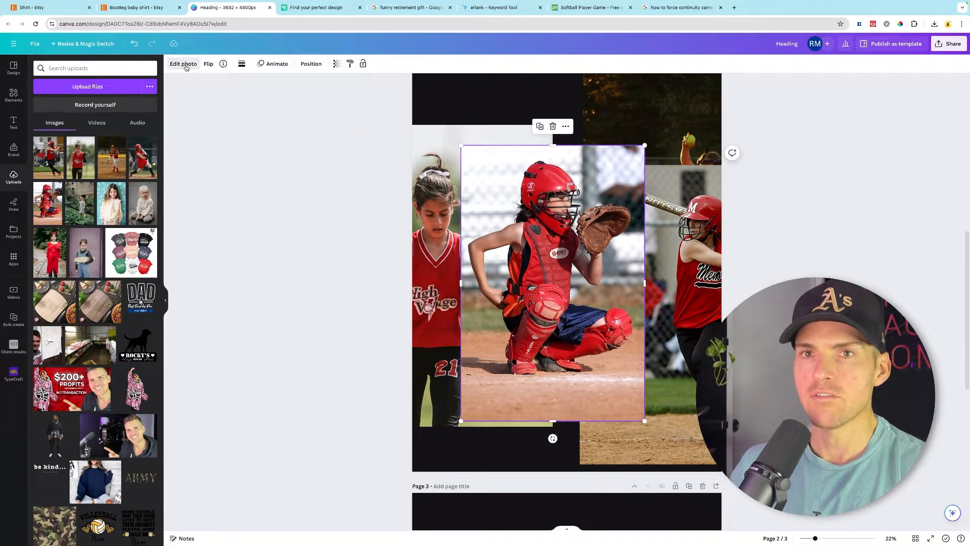
click(184, 64)
click(57, 112)
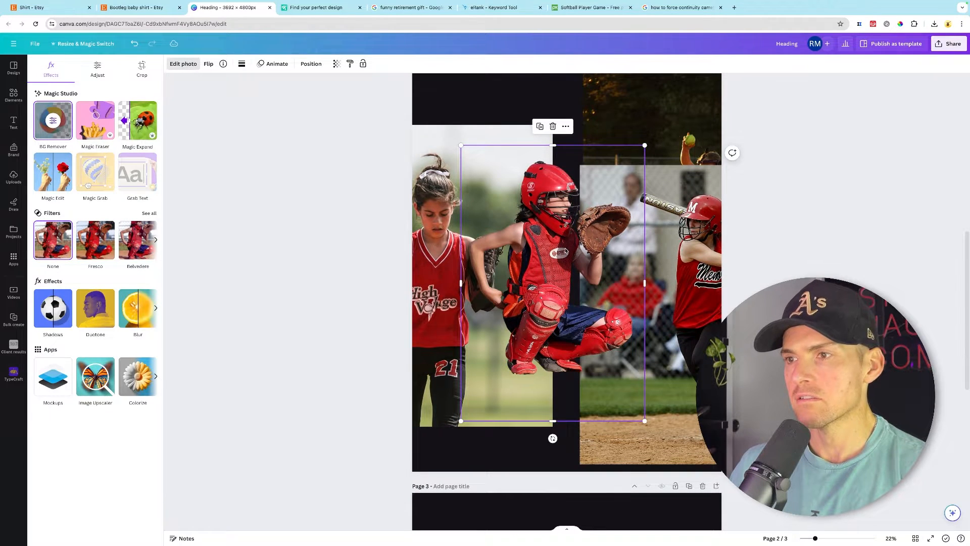
- Add a fourth page and move the catcher photo onto it, centred on the page
drag(565, 250, 581, 325)
scroll(581, 326, down, 4)
drag(576, 212, 578, 492)
scroll(606, 465, down, 4)
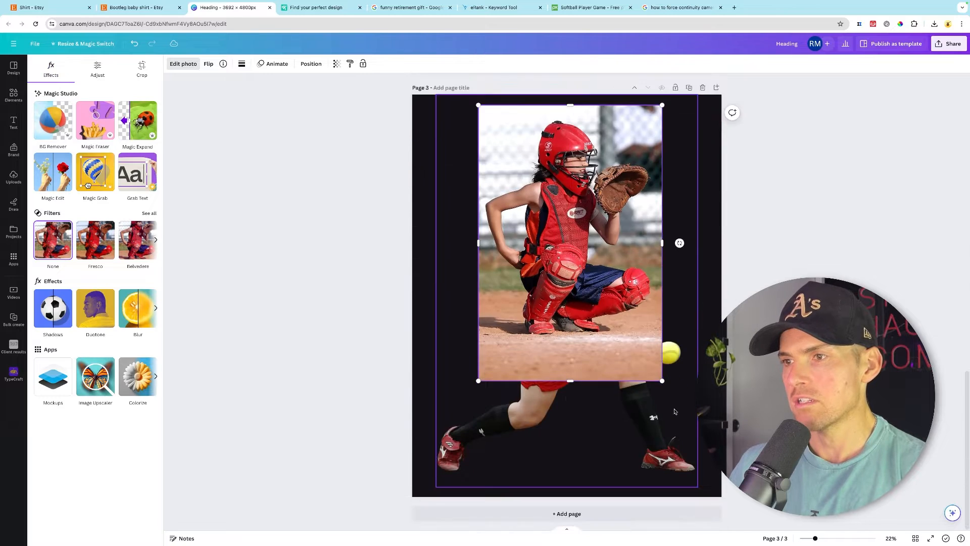
drag(596, 329, 596, 410)
click(575, 514)
scroll(593, 241, up, 5)
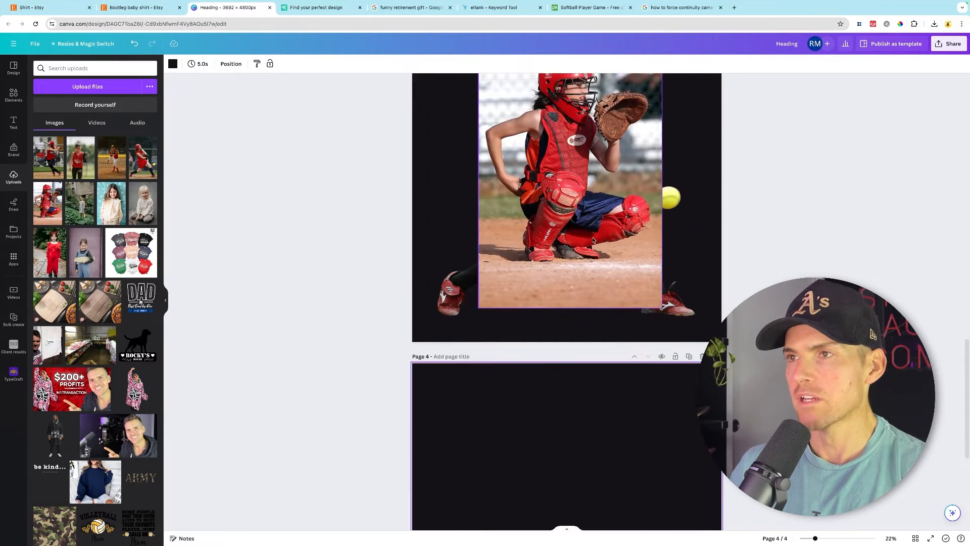
drag(593, 229, 578, 536)
drag(578, 432, 608, 478)
scroll(602, 455, down, 5)
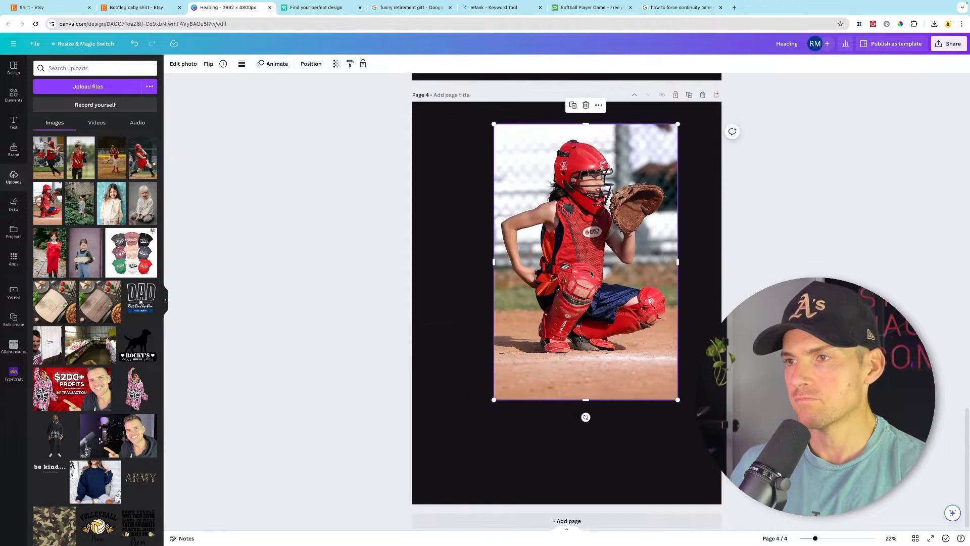
- Remove the background from the catcher photo on page 4 with BG Remover
drag(591, 273, 578, 324)
click(187, 65)
click(53, 120)
click(183, 64)
scroll(650, 458, down, 1)
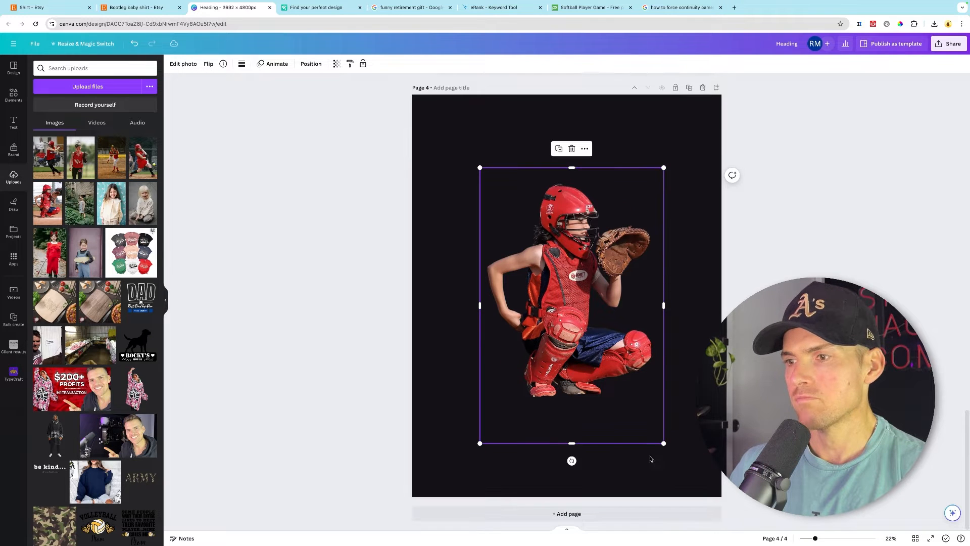
- Add three more blank pages to the end of the design
click(672, 514)
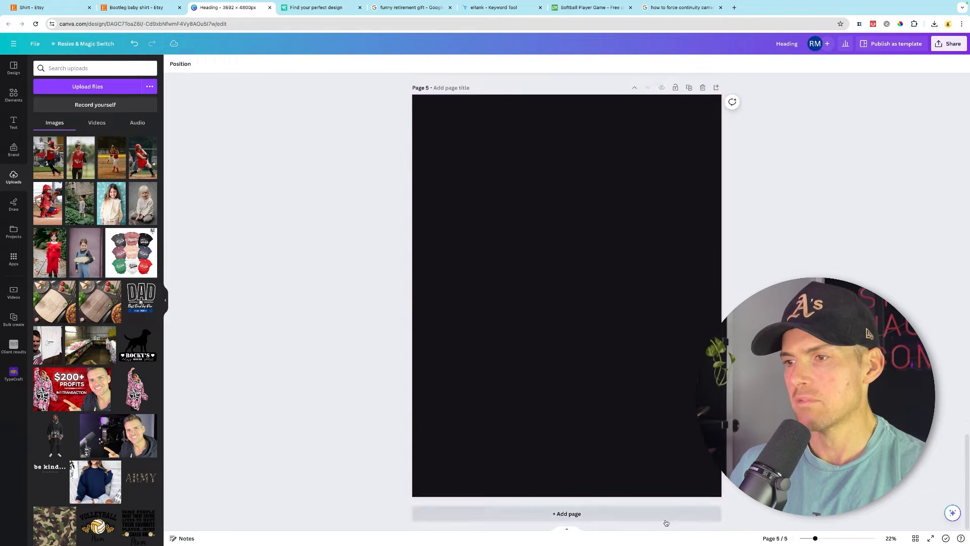
click(649, 515)
click(637, 514)
scroll(677, 424, up, 20)
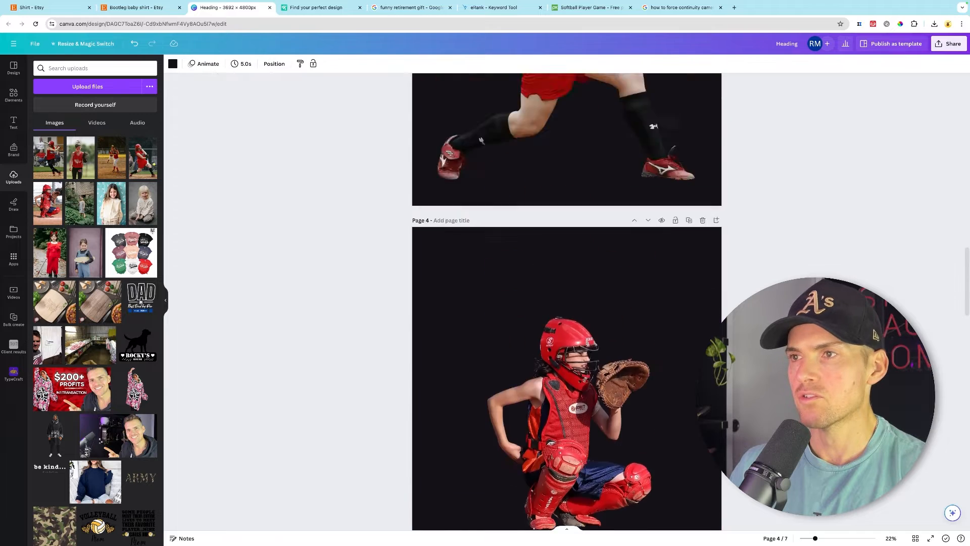
- Cut the right-side batter photo from page 2 and paste it onto page 5
click(677, 423)
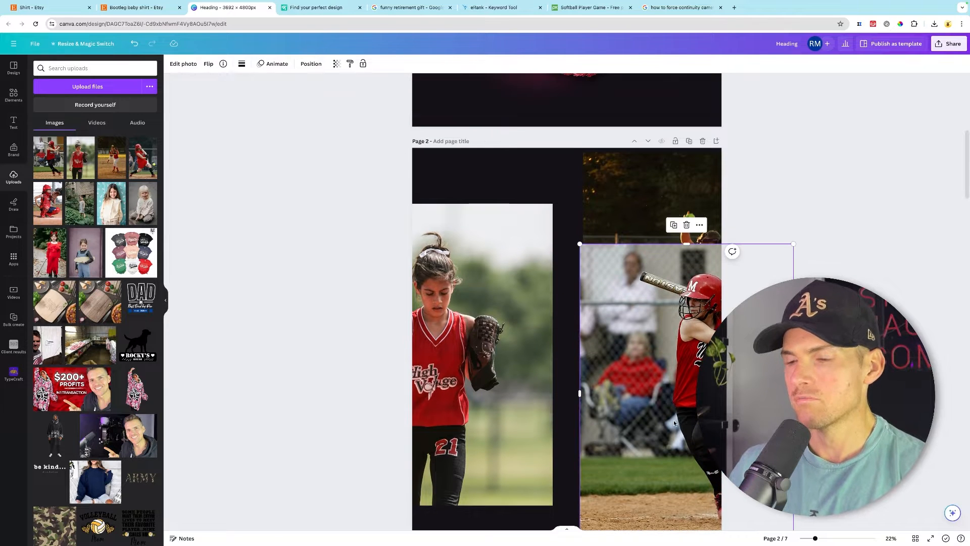
key(ctrl+x)
scroll(677, 423, down, 15)
key(ctrl+v)
scroll(657, 242, up, 18)
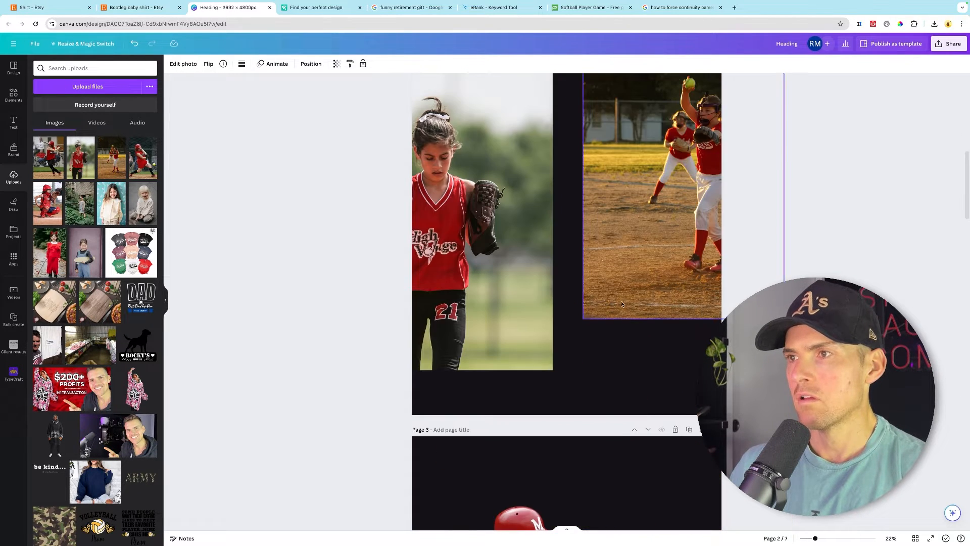
- Cut the pitcher photo from page 2 and paste it onto page 6
click(657, 242)
key(super+x)
scroll(656, 243, down, 20)
key(super+v)
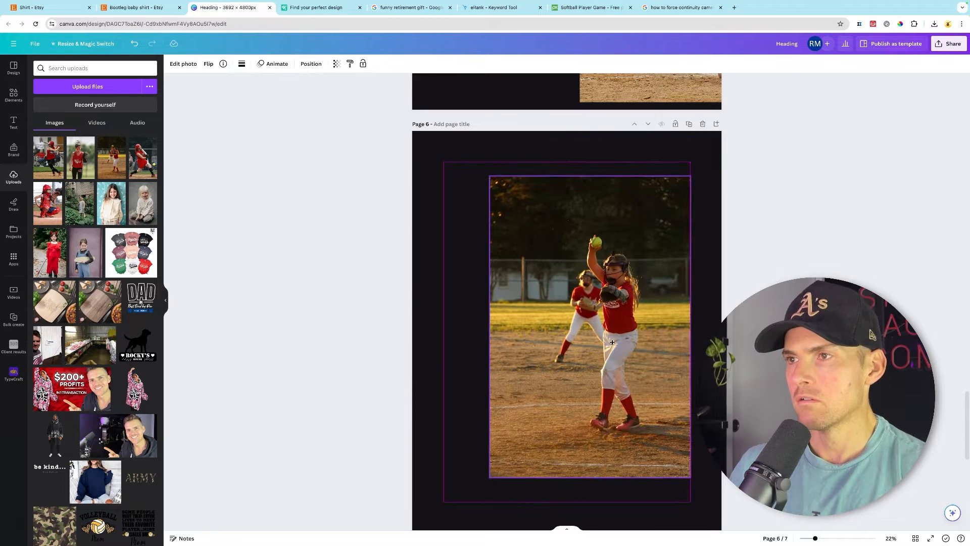
- Remove the pitcher photo's background and enlarge the cutout to fill page 6
click(181, 64)
click(66, 121)
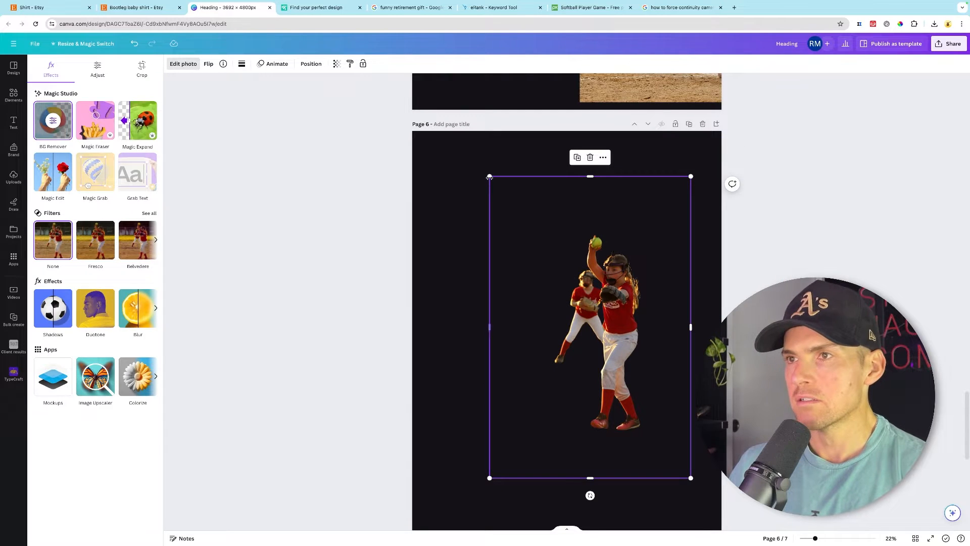
drag(489, 177, 394, 66)
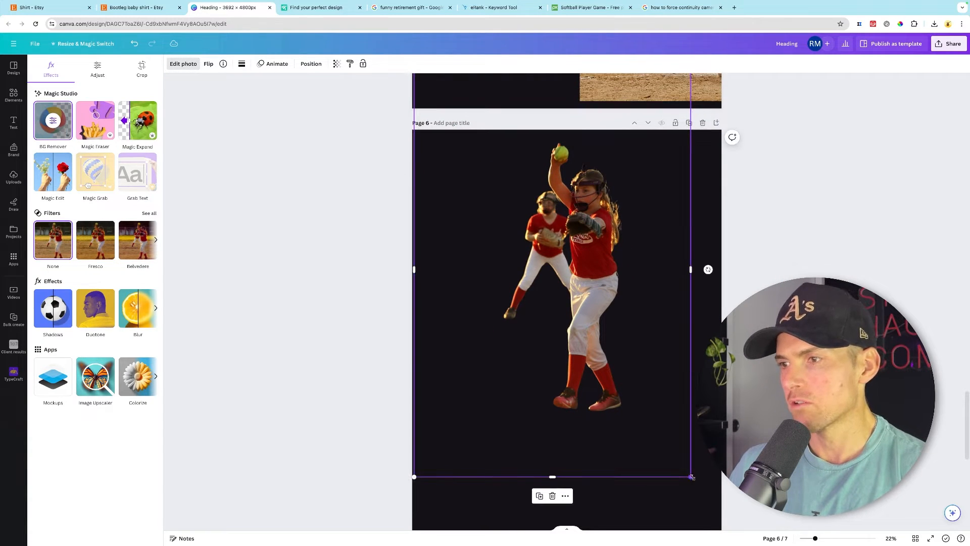
drag(691, 477, 745, 539)
drag(621, 354, 582, 371)
drag(582, 372, 586, 371)
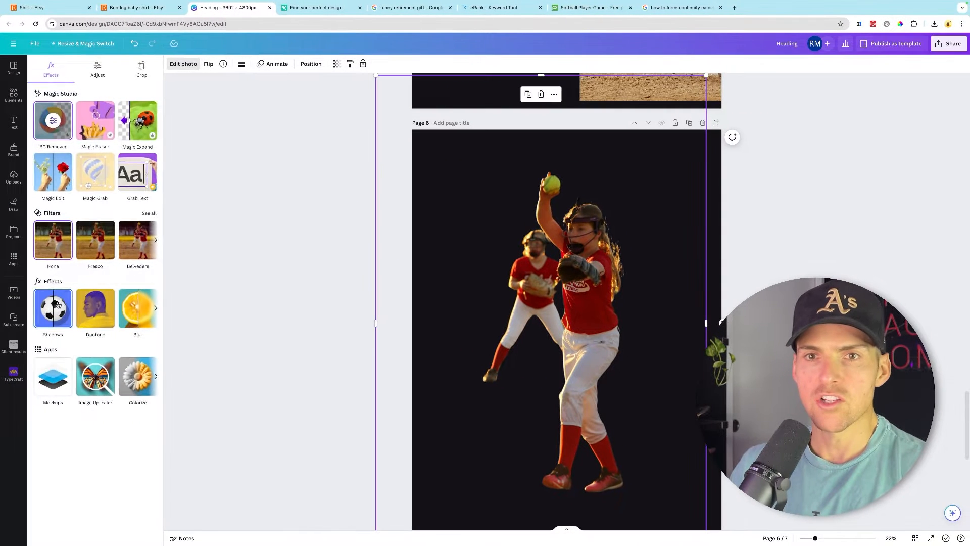
- Apply a white Glow shadow to the pitcher cutout on page 6
click(51, 374)
click(53, 152)
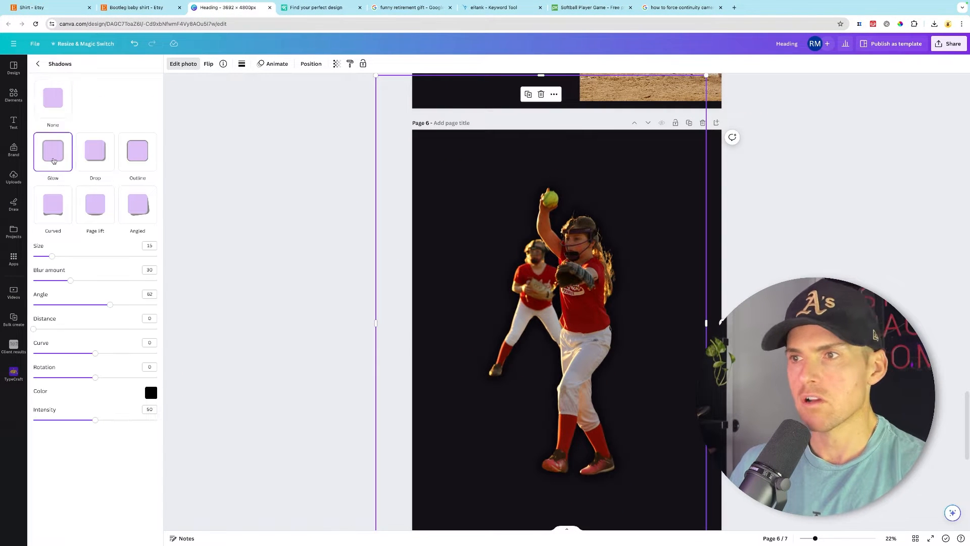
click(151, 393)
drag(48, 260, 32, 259)
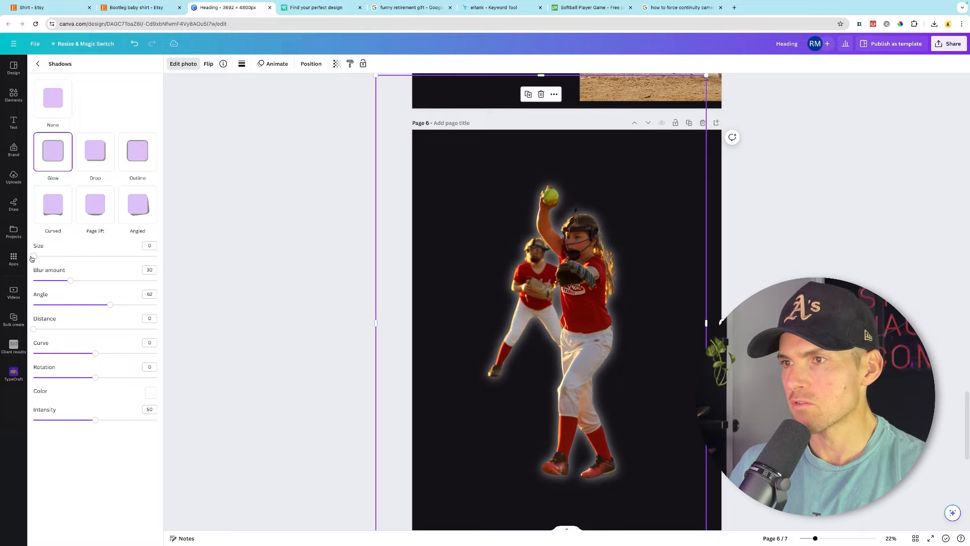
click(269, 281)
- Apply a white Glow shadow to the batter cutout on page 5
scroll(283, 277, up, 7)
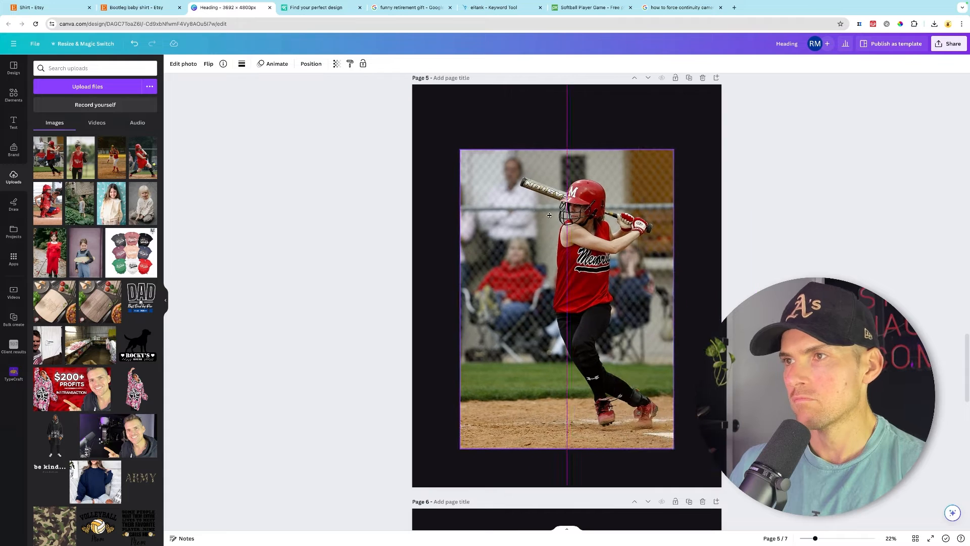
click(183, 64)
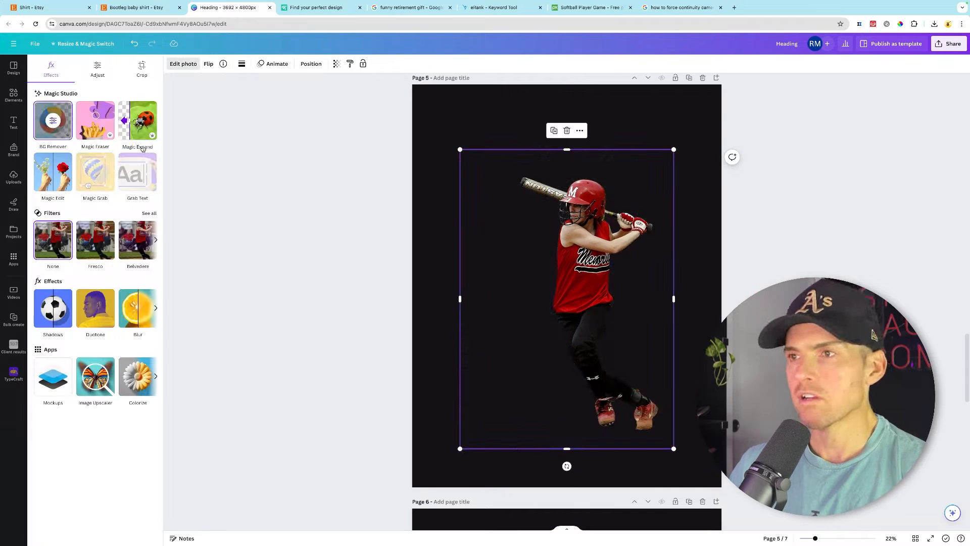
click(58, 296)
click(58, 148)
click(151, 394)
drag(158, 416, 144, 402)
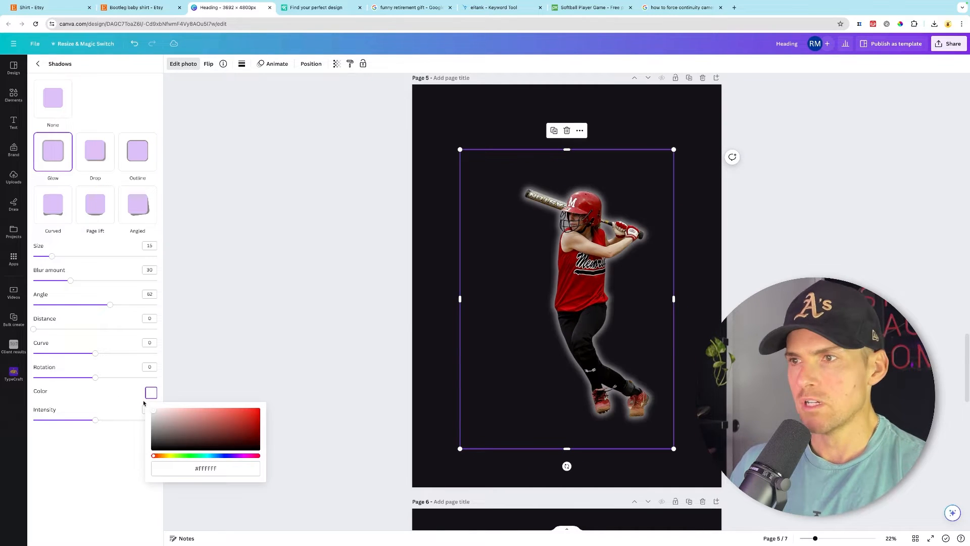
- Enlarge and reposition the batter cutout to fill page 5
click(609, 277)
drag(609, 277, 666, 217)
drag(518, 388, 457, 472)
drag(576, 298, 533, 314)
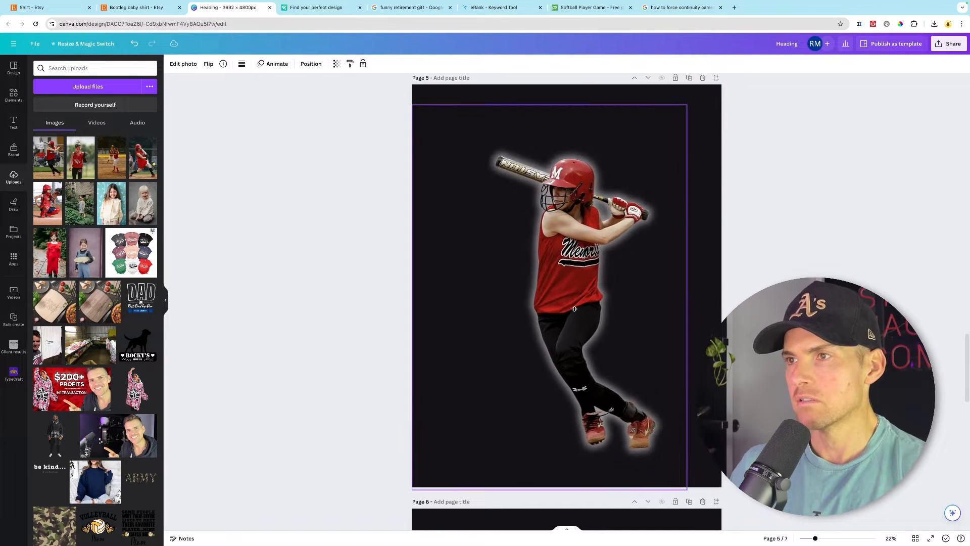
click(788, 323)
- Enlarge the catcher cutout on page 4
scroll(571, 288, up, 8)
click(571, 288)
drag(480, 153, 440, 91)
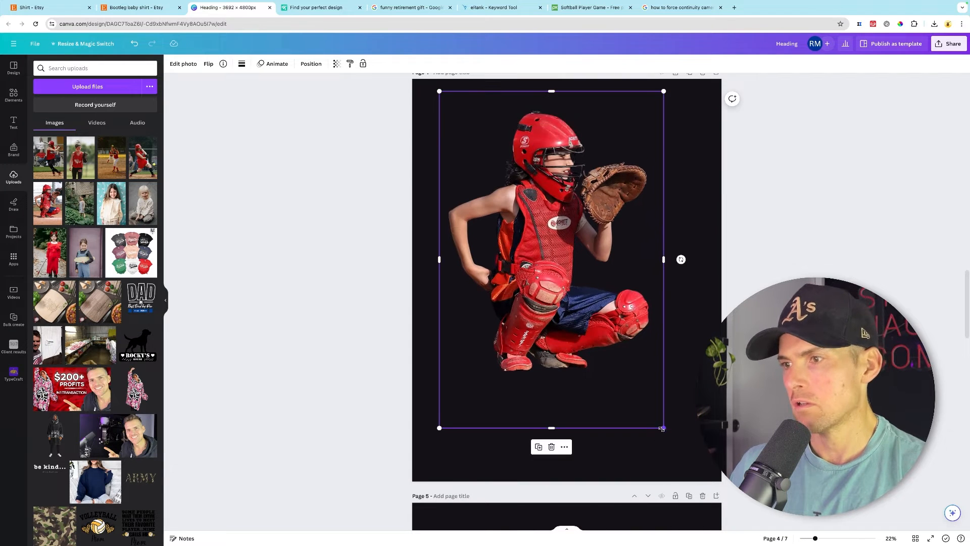
drag(663, 428, 700, 481)
- Apply a white Glow shadow to the catcher cutout on page 4
click(183, 63)
click(58, 296)
click(53, 150)
click(151, 392)
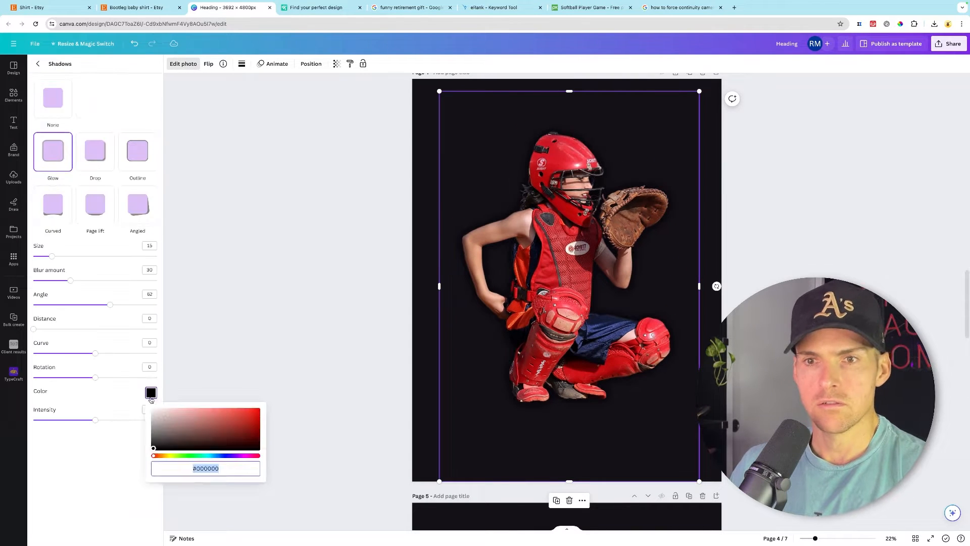
drag(158, 415, 146, 404)
- Enlarge the catcher cutout further and move it down on page 4
click(539, 327)
drag(440, 91, 399, 71)
drag(553, 252, 555, 294)
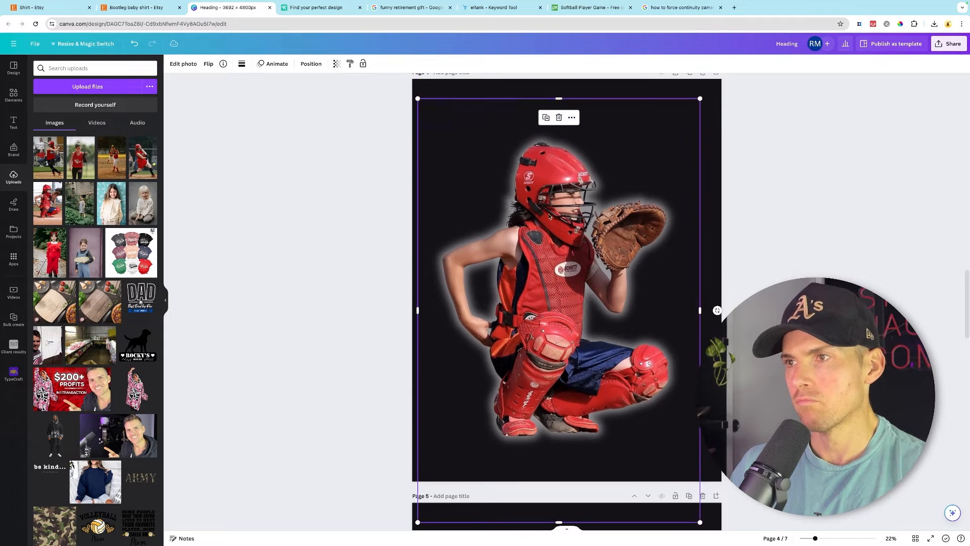
click(770, 257)
- Apply a white Glow shadow to the batter cutout on page 3
scroll(770, 258, up, 7)
click(656, 252)
click(183, 64)
click(53, 303)
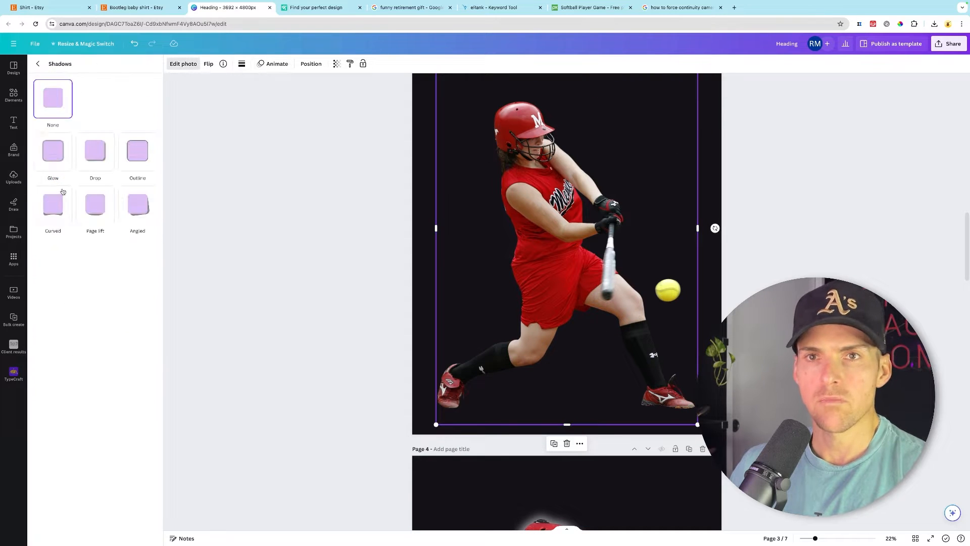
click(53, 150)
click(150, 393)
drag(157, 414, 132, 395)
click(491, 336)
scroll(492, 335, up, 10)
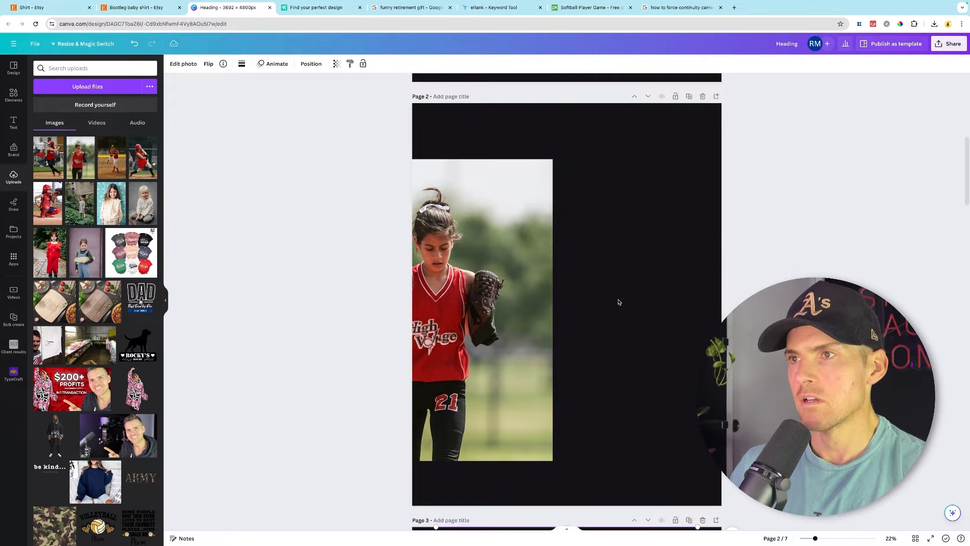
- Move the glove-holding player photo to the centre of page 2
click(588, 301)
drag(534, 297, 638, 300)
scroll(638, 300, up, 4)
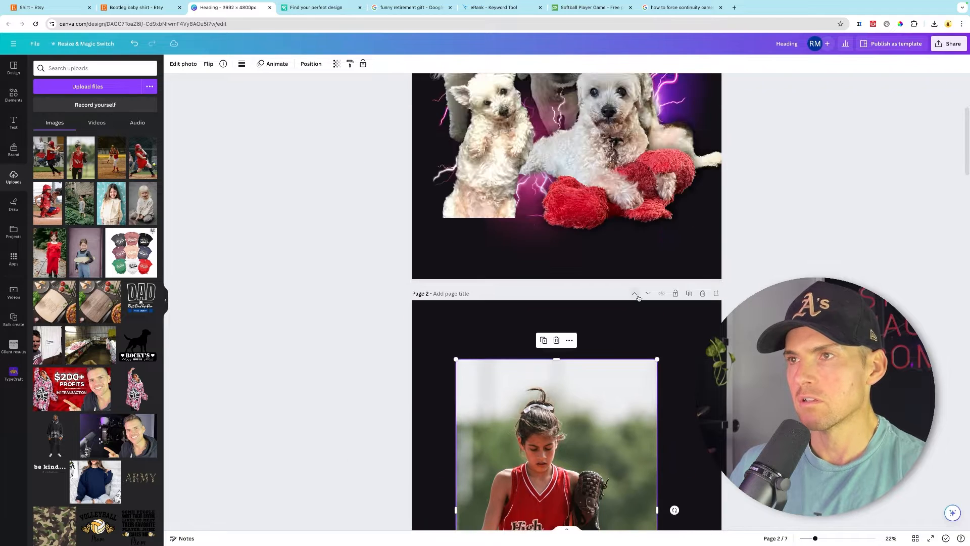
scroll(638, 300, down, 1)
scroll(639, 300, up, 5)
scroll(638, 299, down, 7)
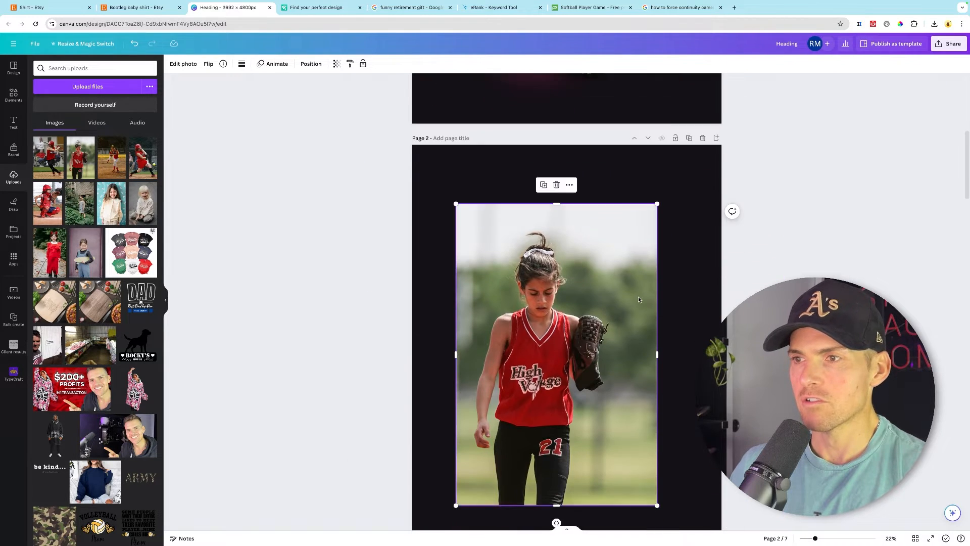
- Remove the background from the glove-holding player photo and give it a white Glow shadow
click(186, 65)
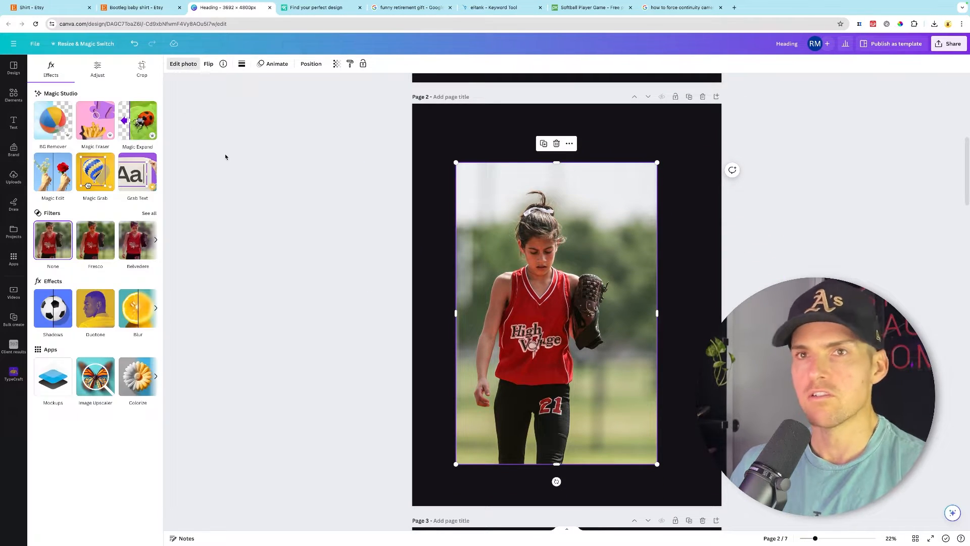
click(54, 124)
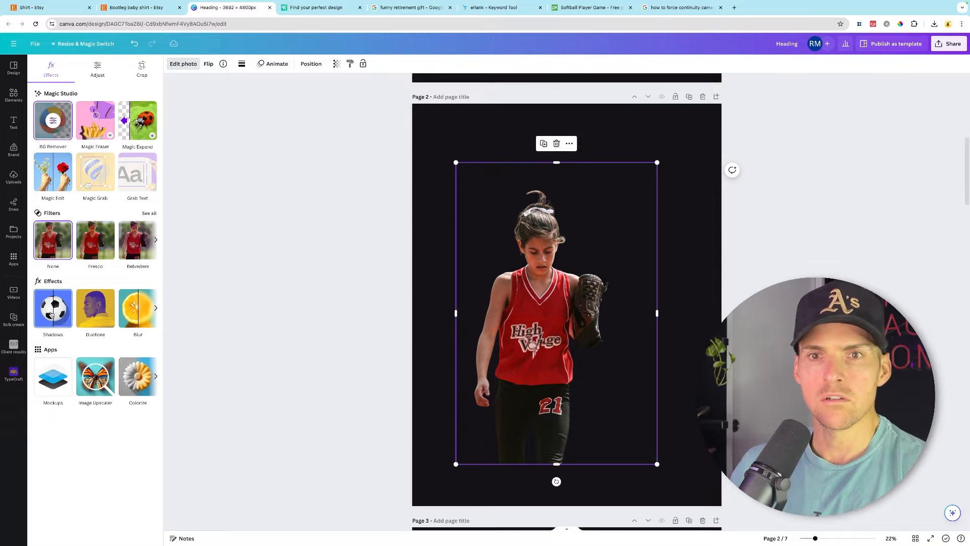
click(50, 314)
click(52, 151)
click(152, 389)
click(310, 322)
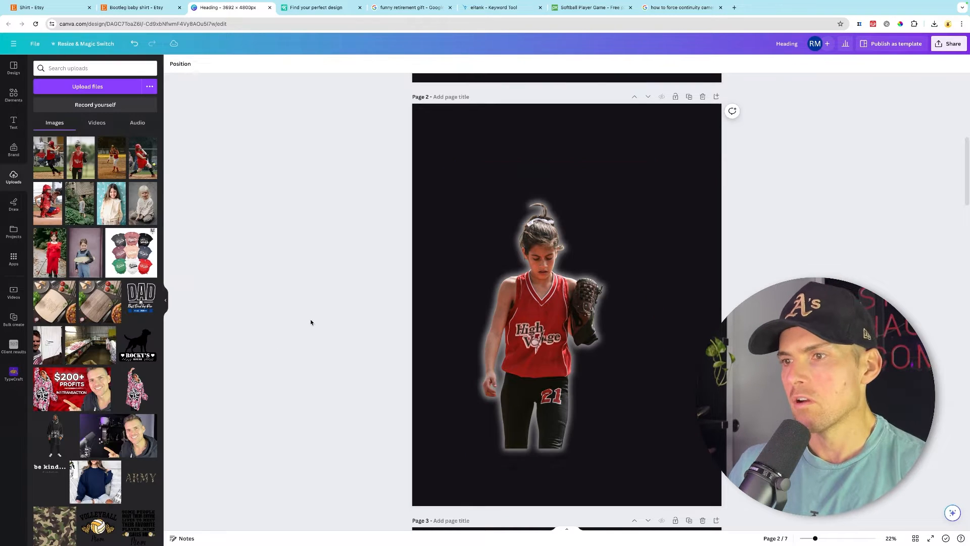
- Shift the glove-holding player slightly right and move the batter cutout from page 3 onto page 2
drag(547, 349, 580, 346)
scroll(533, 417, down, 5)
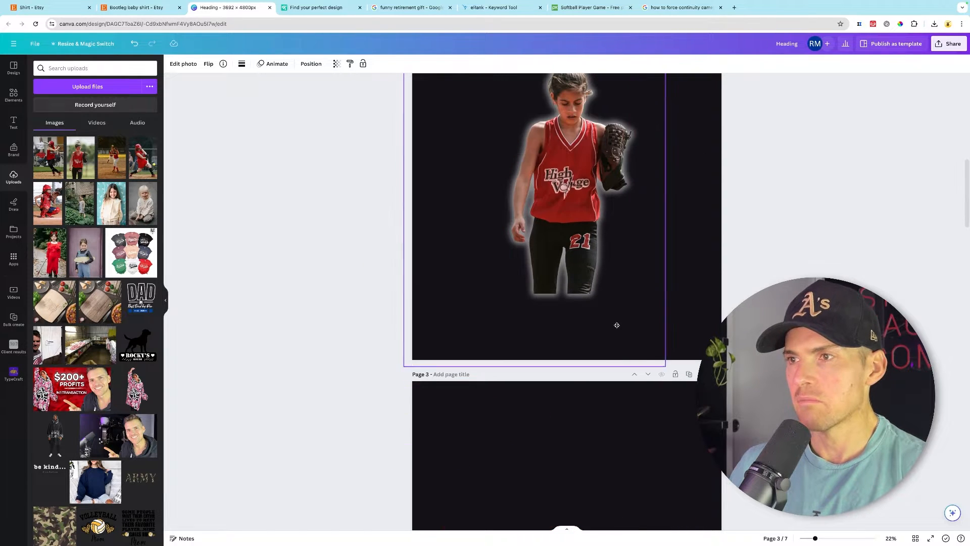
drag(615, 325, 613, 300)
scroll(556, 232, up, 2)
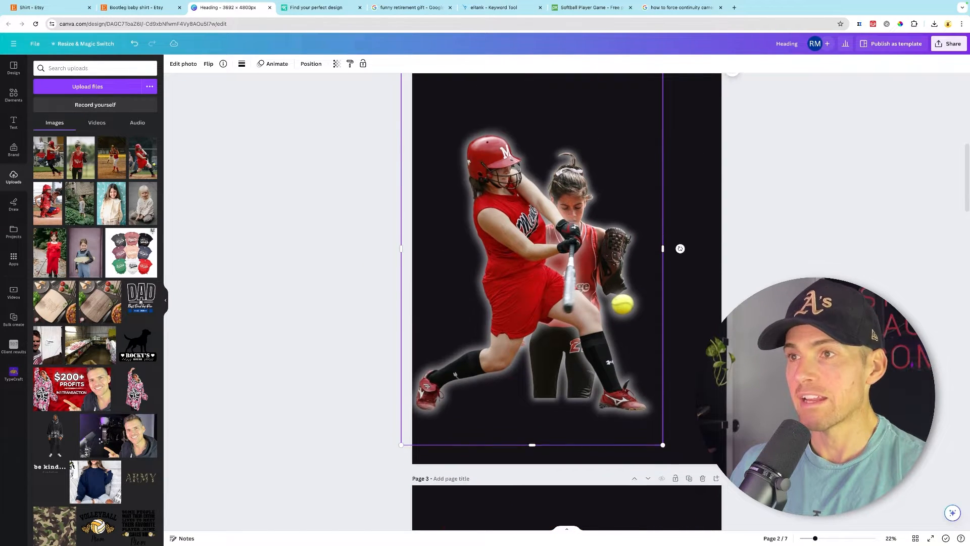
scroll(513, 196, up, 2)
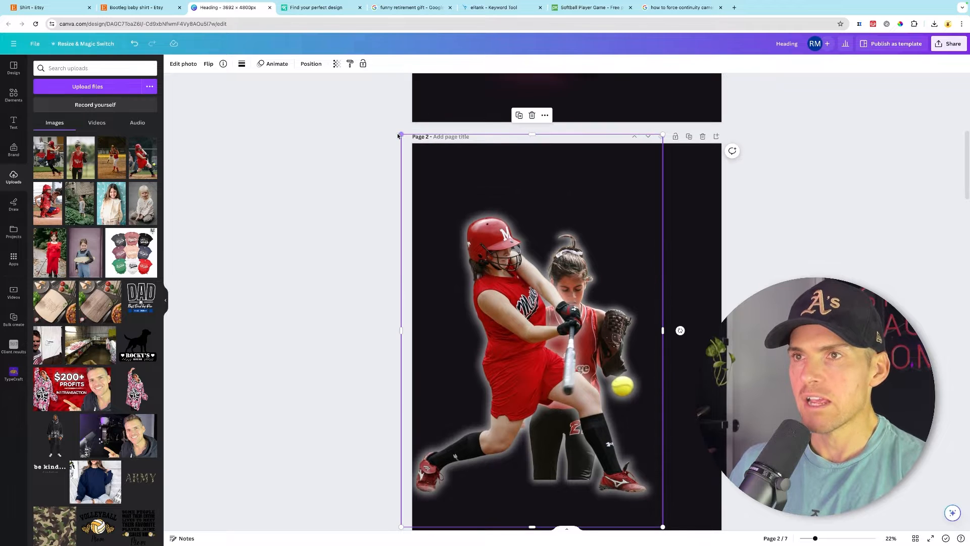
- Resize and rearrange the batter and glove-holding player cutouts so they overlap together on page 2
drag(401, 135, 489, 266)
drag(560, 377, 623, 355)
drag(567, 237, 567, 287)
drag(487, 243, 448, 185)
drag(533, 274, 555, 279)
click(635, 402)
drag(555, 500, 543, 516)
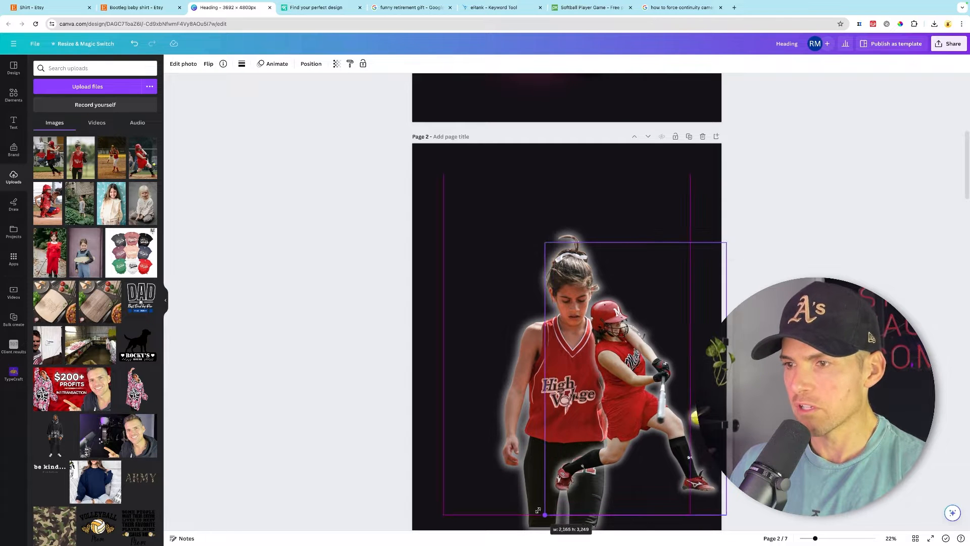
drag(615, 364, 620, 392)
- Delete the empty page 3
scroll(620, 392, down, 15)
scroll(620, 392, up, 10)
click(702, 272)
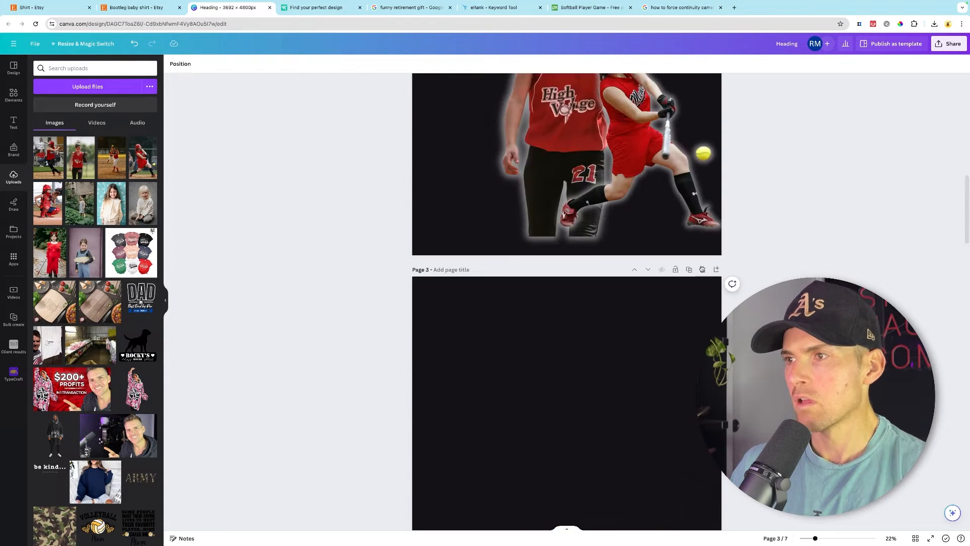
- Bring the catcher cutout onto page 2, scale it down at the lower right, and flip it horizontally
drag(614, 500, 597, 280)
scroll(609, 373, up, 1)
drag(611, 399, 603, 211)
scroll(602, 217, up, 3)
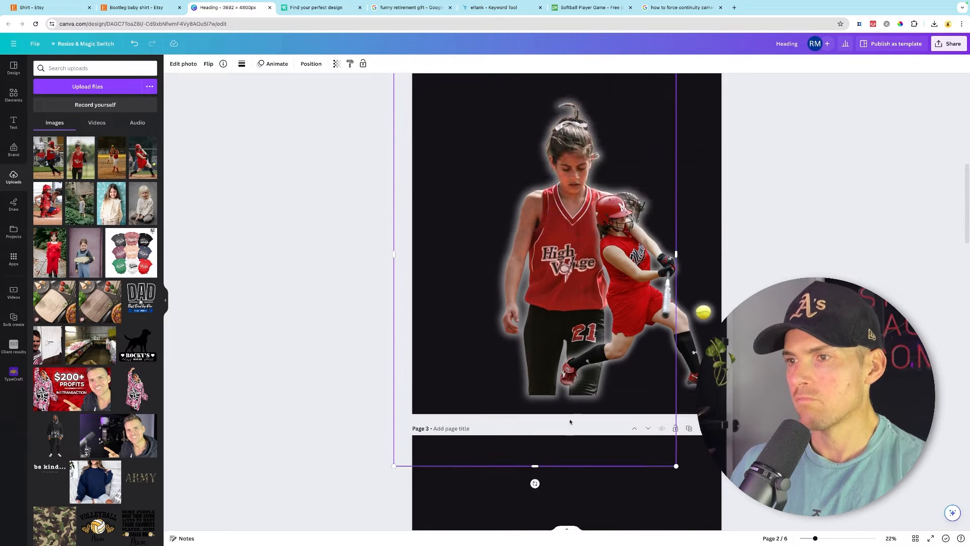
drag(571, 419, 567, 305)
scroll(566, 305, up, 3)
drag(387, 85, 670, 301)
scroll(576, 253, down, 3)
click(208, 64)
click(227, 82)
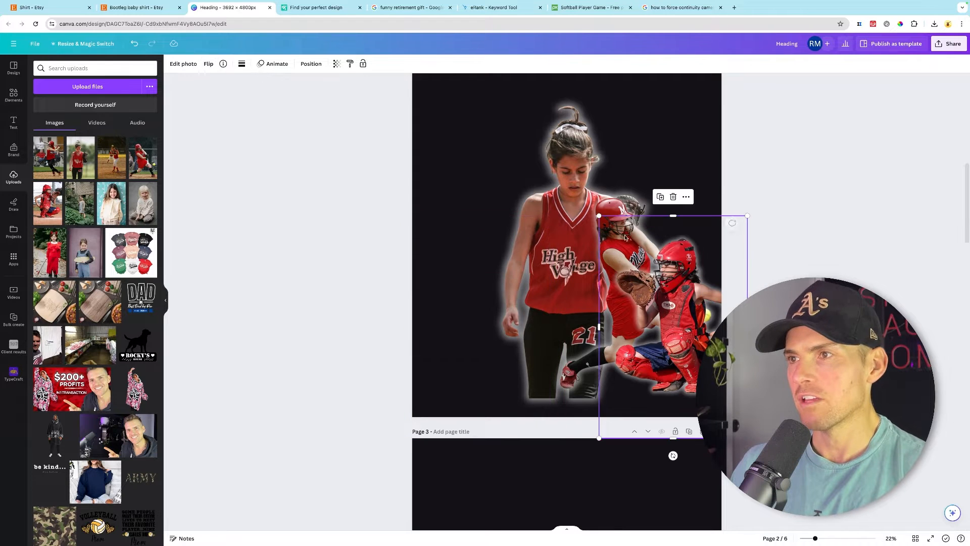
- Move the batter cutout to the left side and adjust the catcher's position on page 2
drag(614, 216, 472, 224)
drag(676, 273, 667, 283)
- Cut the second batter cutout from page 3, paste it at the upper left of page 2, and send it backward
scroll(666, 283, down, 14)
click(606, 303)
key(super+x)
scroll(617, 303, up, 15)
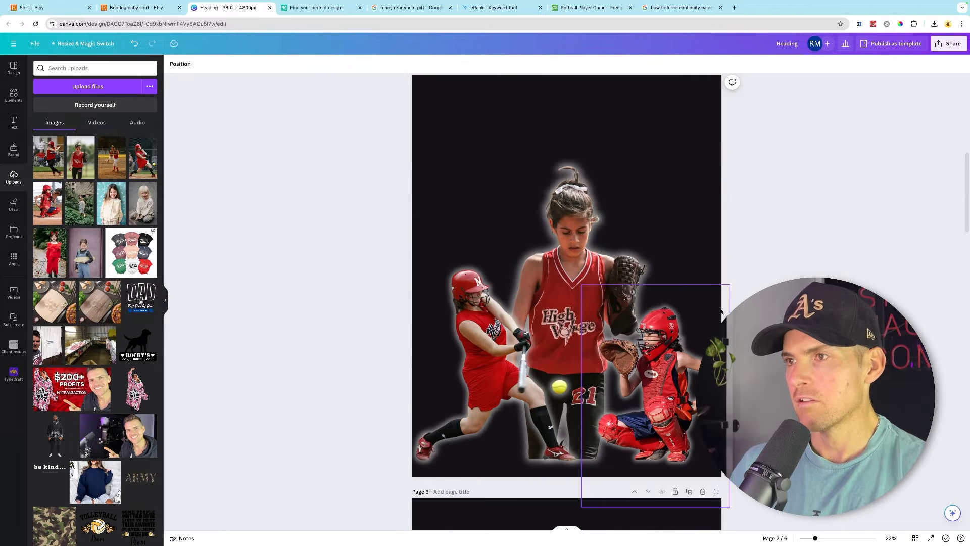
key(super+v)
drag(662, 223, 583, 246)
key(super+[)
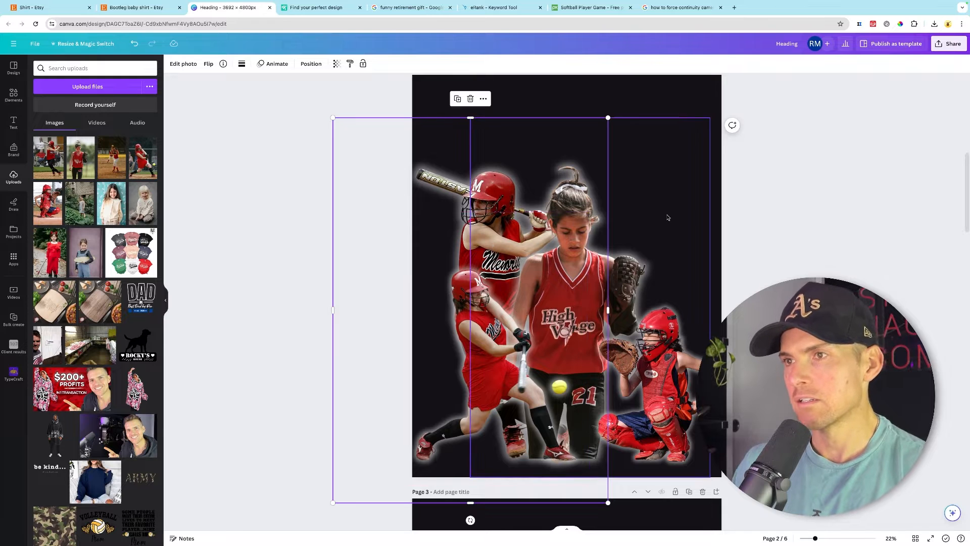
drag(418, 152, 437, 110)
- Delete the empty page 3
scroll(566, 303, down, 10)
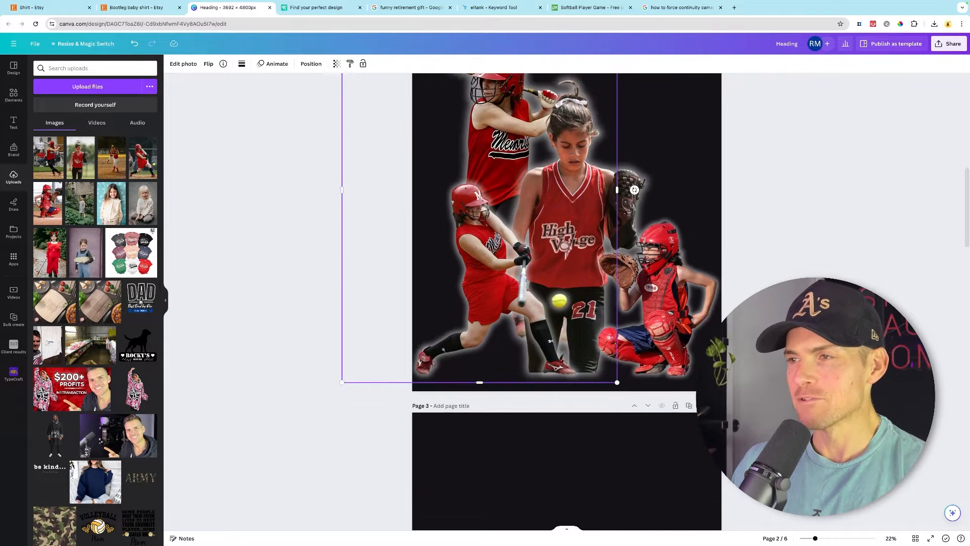
scroll(714, 247, up, 5)
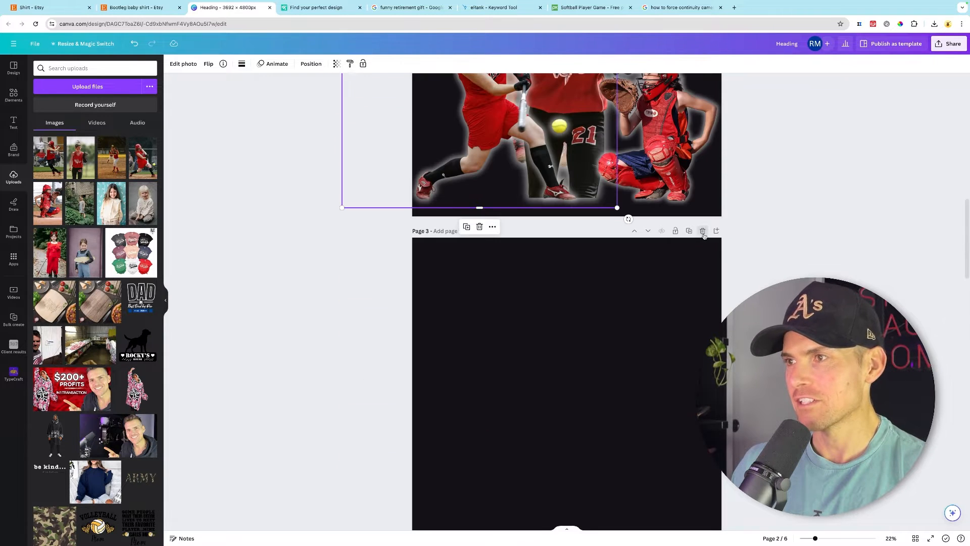
click(703, 233)
- Paste the pitcher cutout at the upper right of page 2 and send it behind the centre player
scroll(763, 255, down, 2)
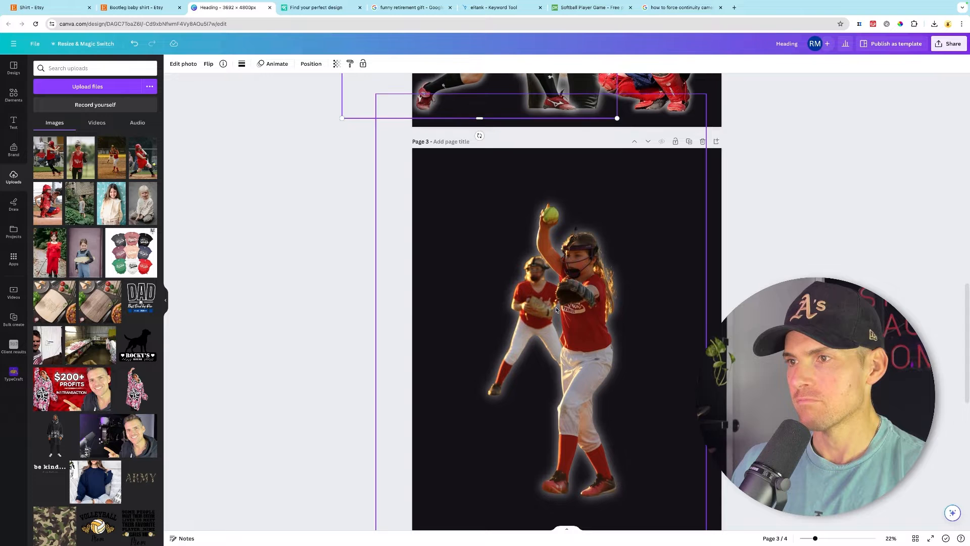
scroll(678, 248, up, 5)
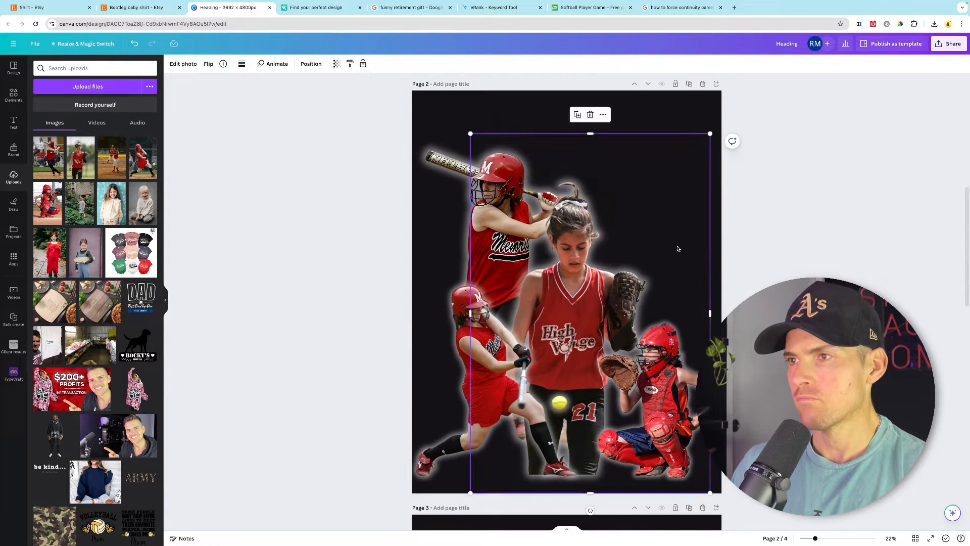
key(ctrl+v)
scroll(369, 153, up, 3)
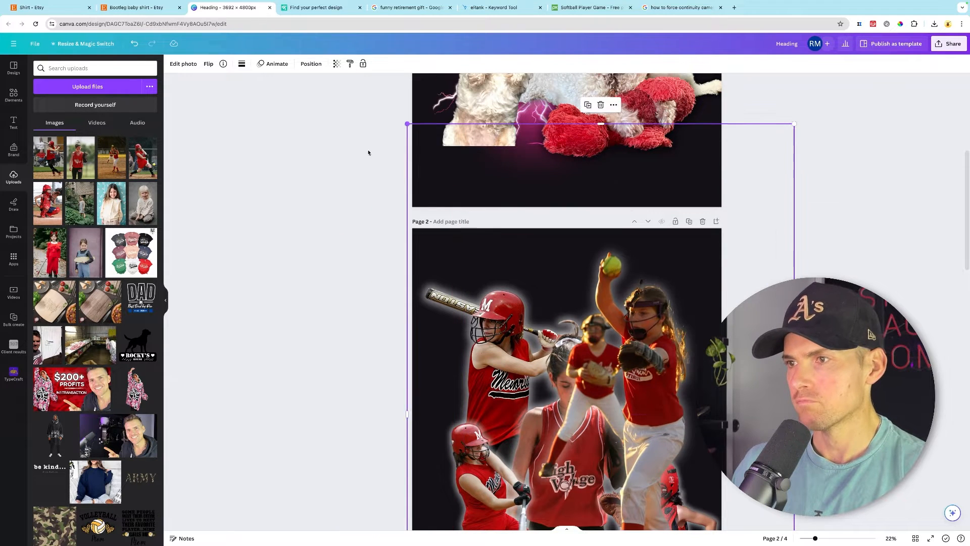
drag(592, 373, 612, 397)
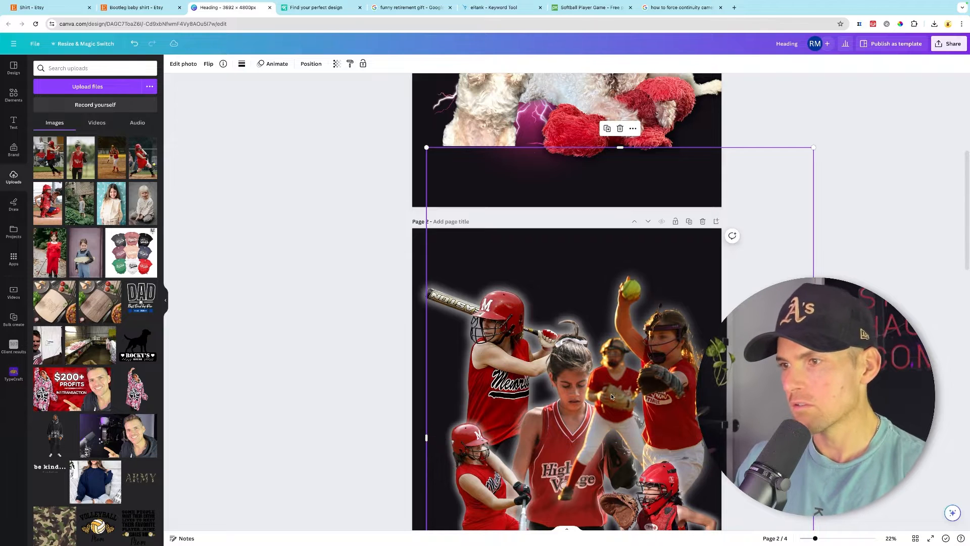
key(super+[)
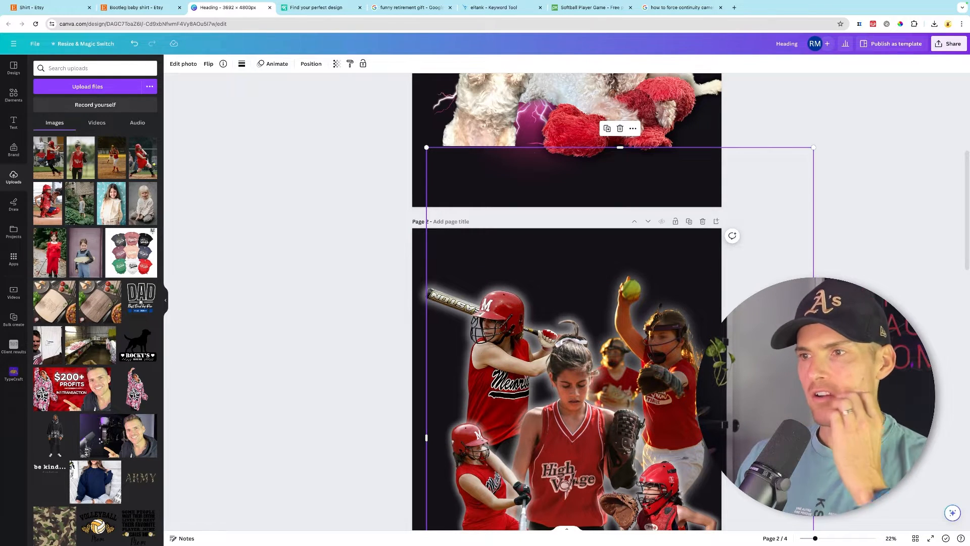
key(Escape)
scroll(567, 303, down, 3)
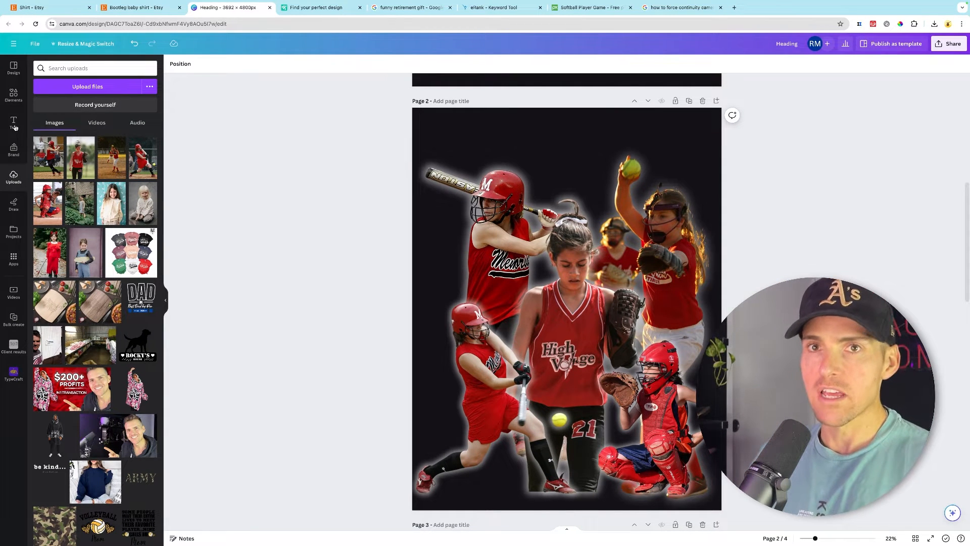
- Search elements for red lightning, add a red lightning graphic to page 2, and send it behind the players
click(13, 95)
click(53, 68)
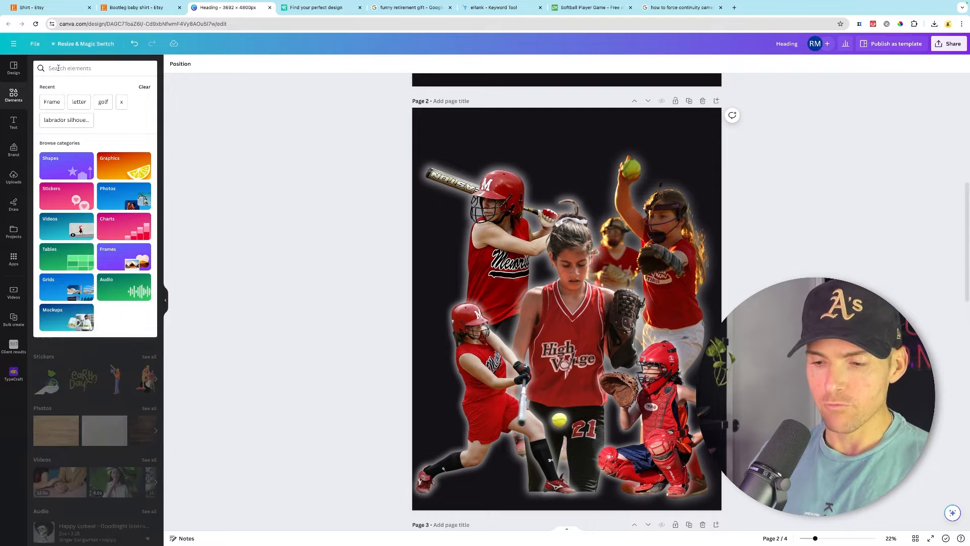
text(red light)
click(67, 115)
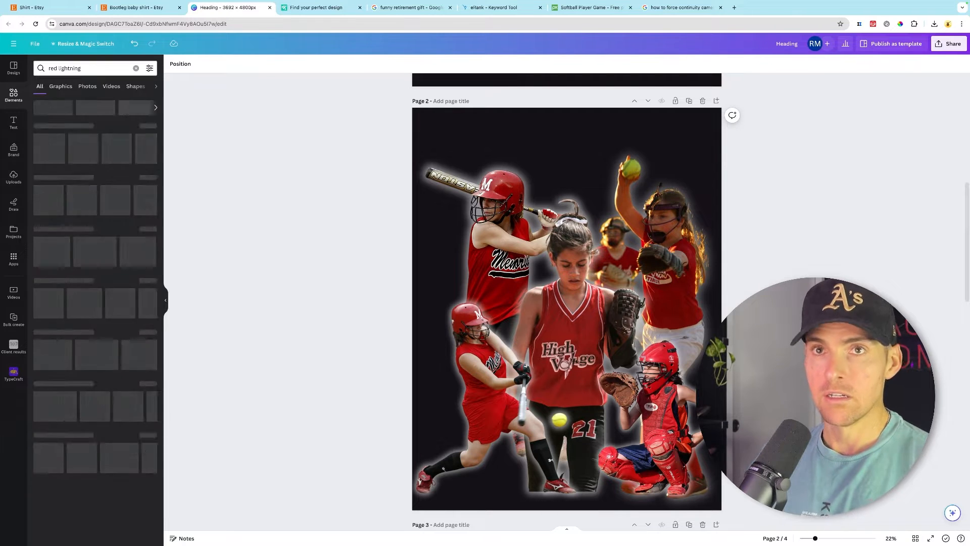
click(136, 183)
drag(533, 252, 502, 273)
key(ctrl+bracketleft)
key(ctrl+bracketleft)
key(ctrl+bracketleft)
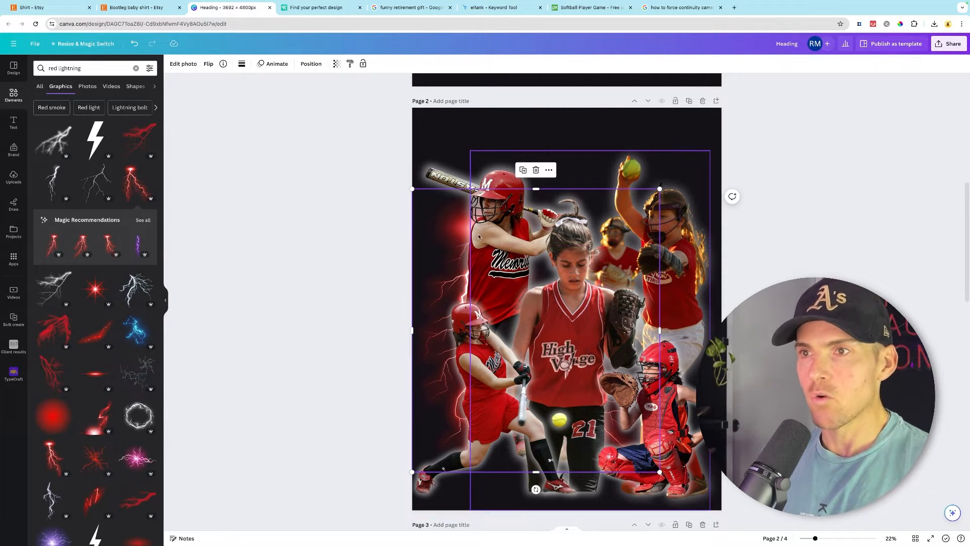
- Paste a copy of the lightning graphic, flip it horizontally, and move it toward the top
key(ctrl+v)
drag(478, 253, 540, 227)
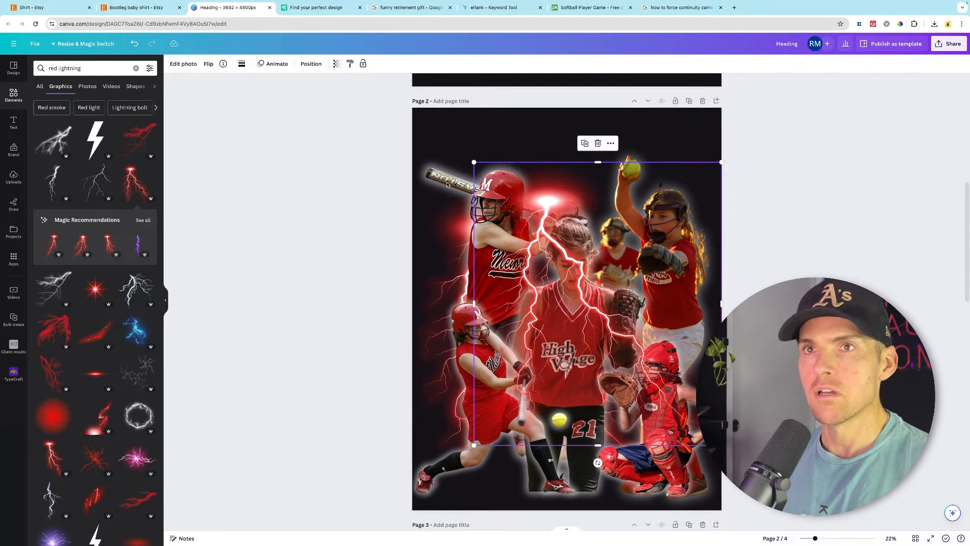
click(207, 66)
click(222, 84)
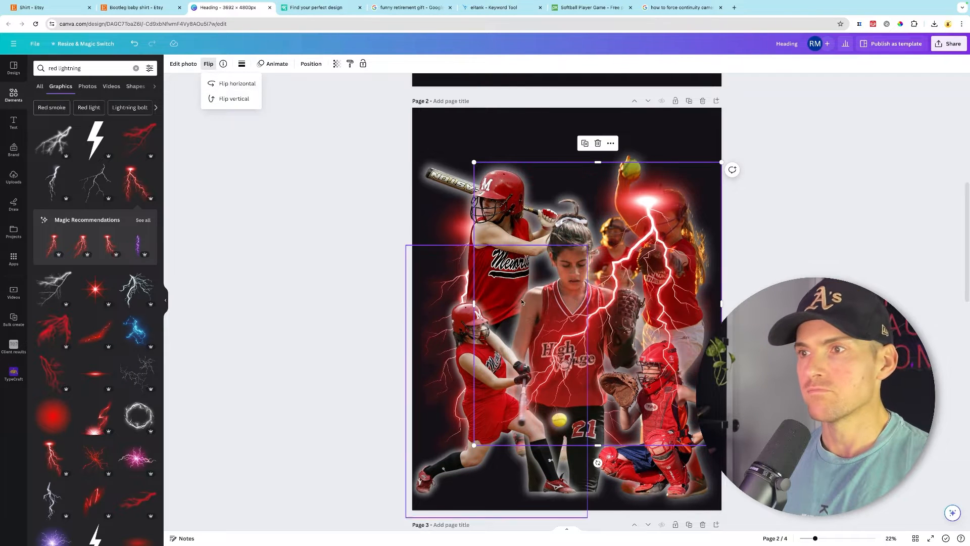
drag(612, 320, 600, 284)
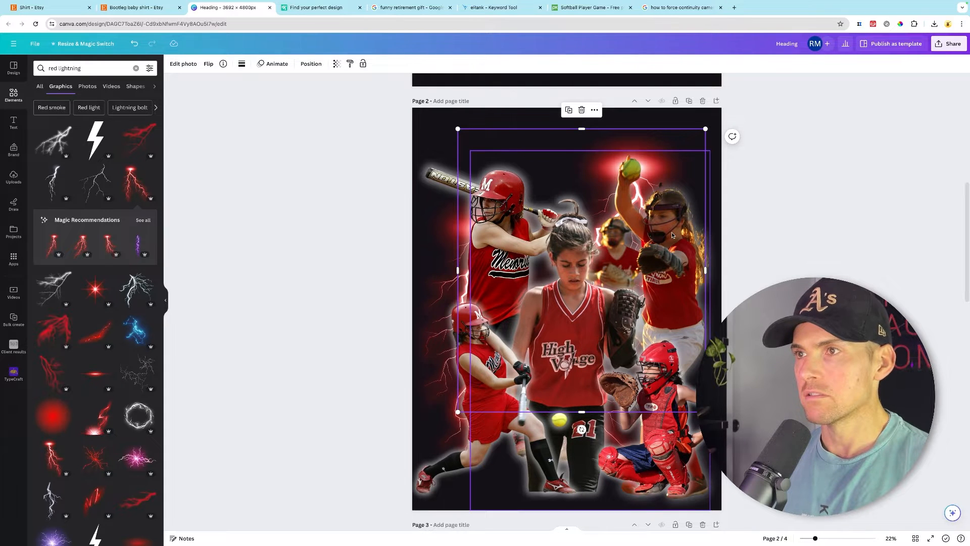
- Move another lightning graphic to the middle of page 2 and send it behind the players
drag(634, 168, 605, 266)
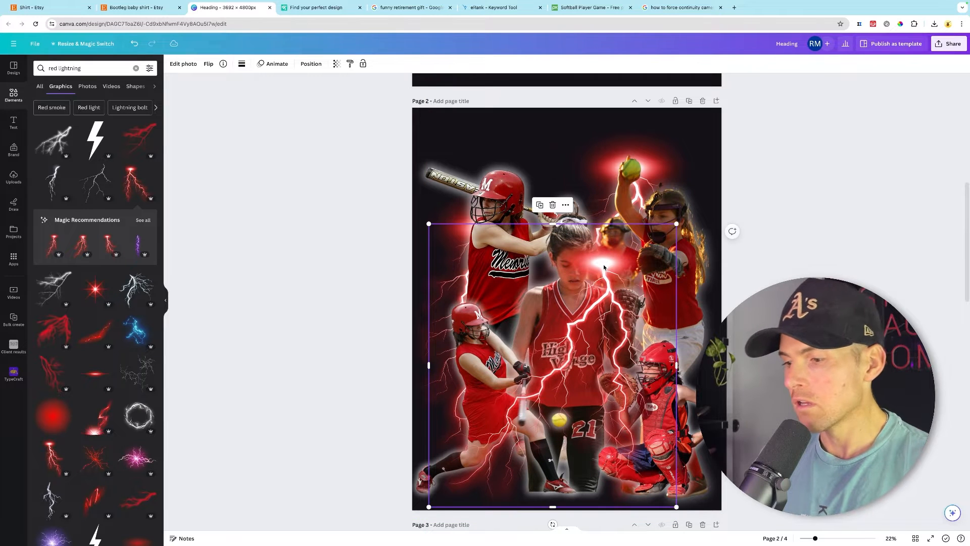
key(ctrl+bracketleft)
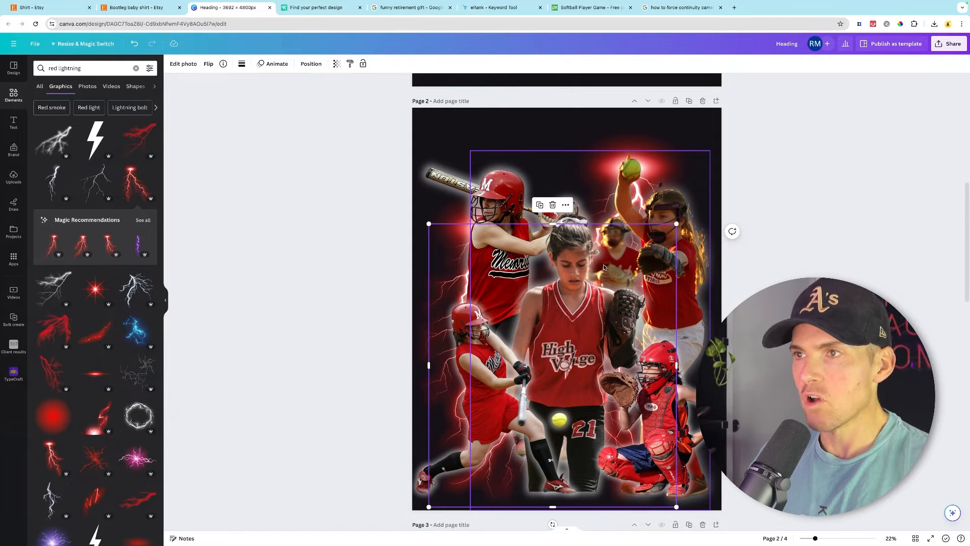
click(730, 264)
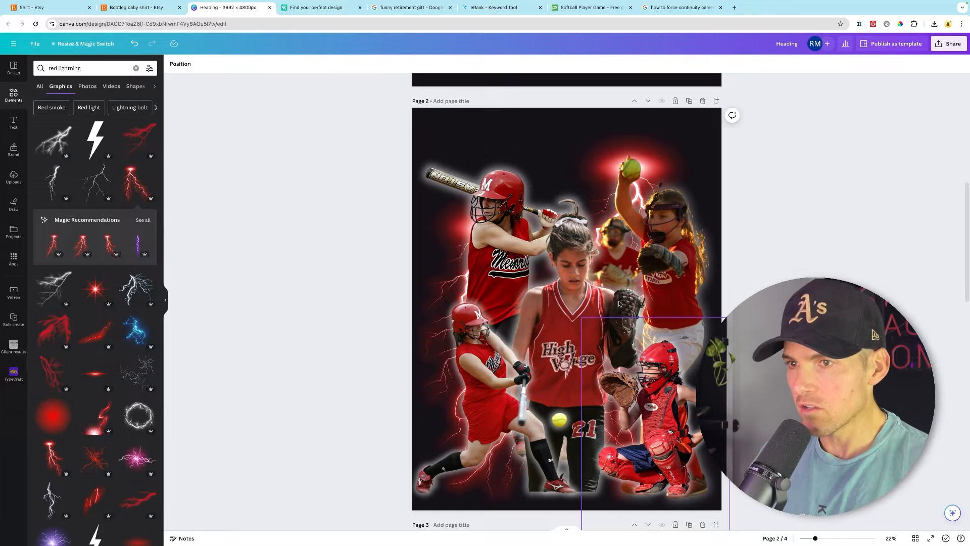
scroll(581, 448, down, 1)
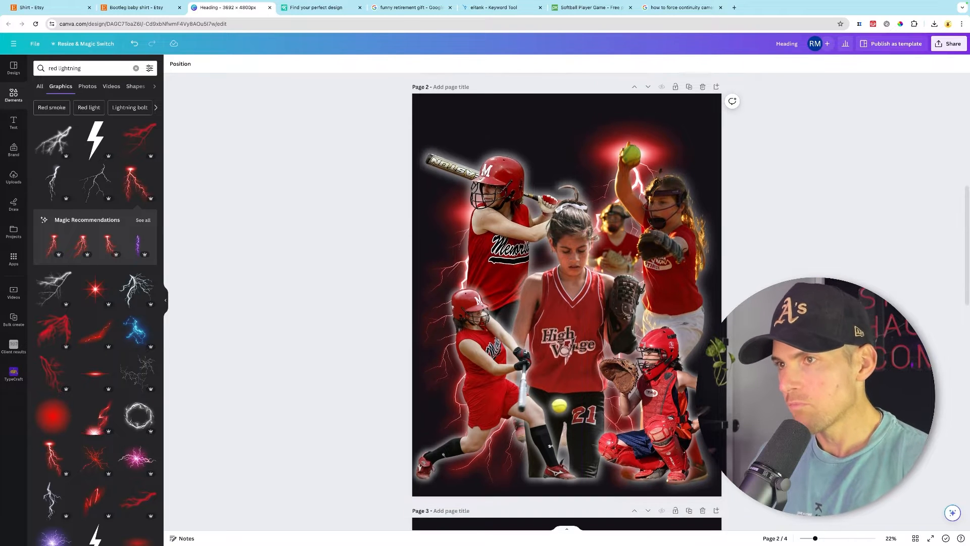
scroll(581, 447, up, 2)
scroll(566, 328, down, 1)
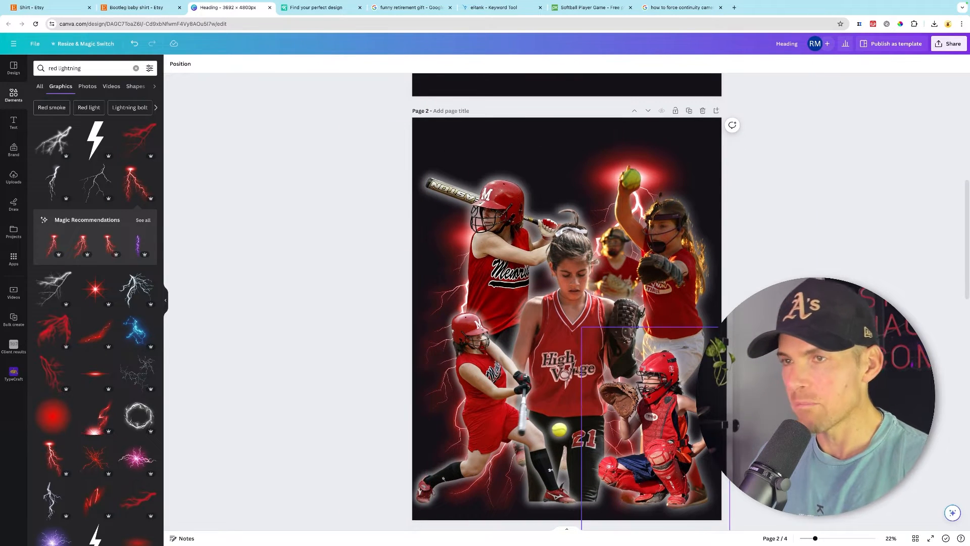
- Download all pages of the Canva design as PNG with a transparent background
scroll(909, 151, down, 1)
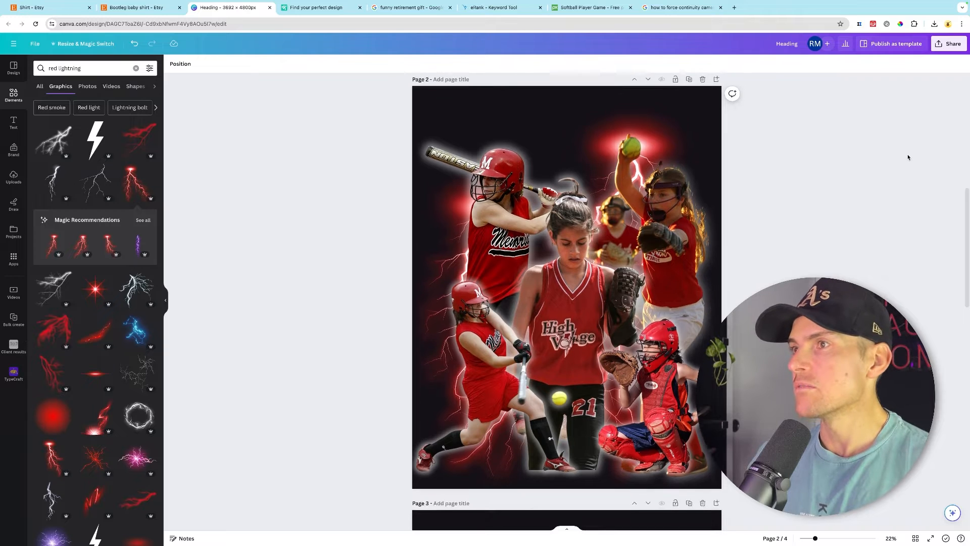
click(949, 43)
click(835, 236)
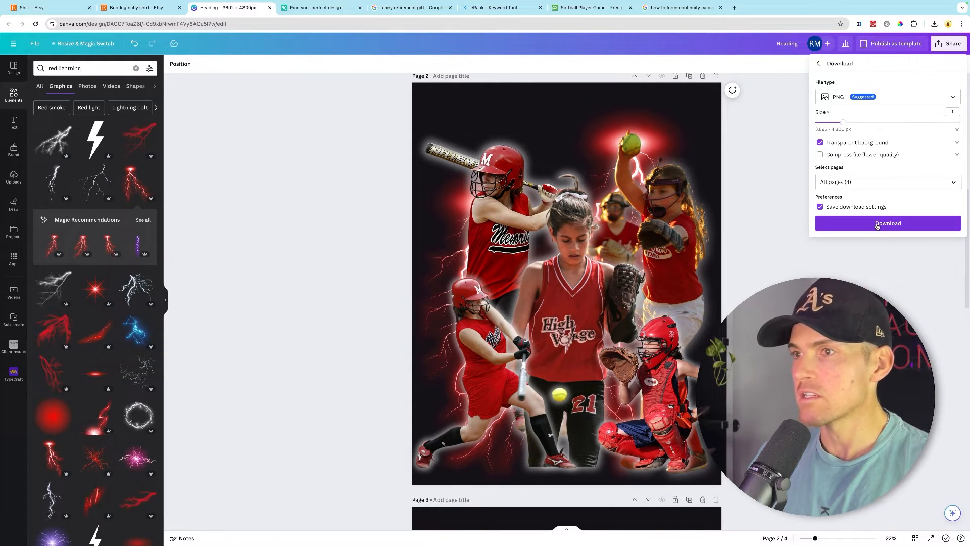
click(877, 224)
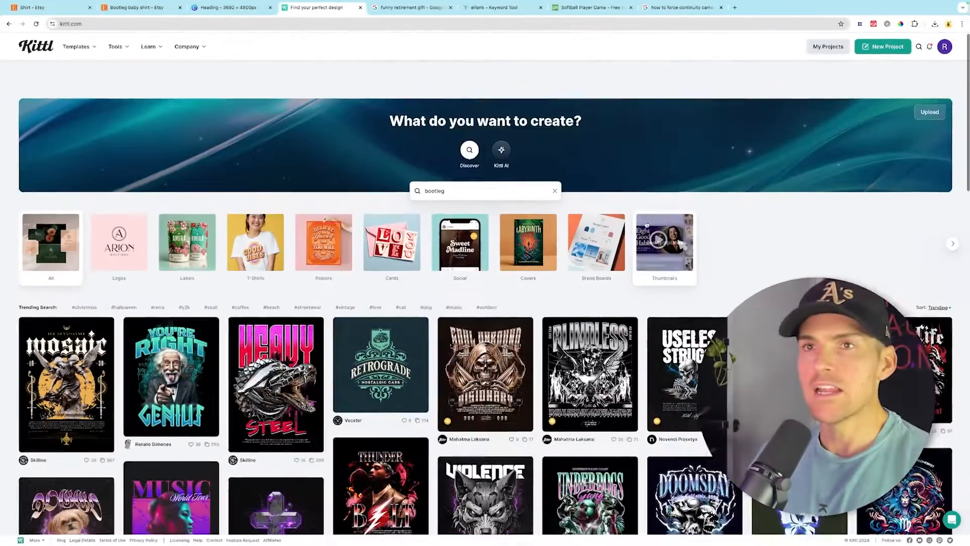
- Switch to Kittl, browse the bootleg-style templates, and open the Underdogs Gang t-shirt design
scroll(626, 222, down, 2)
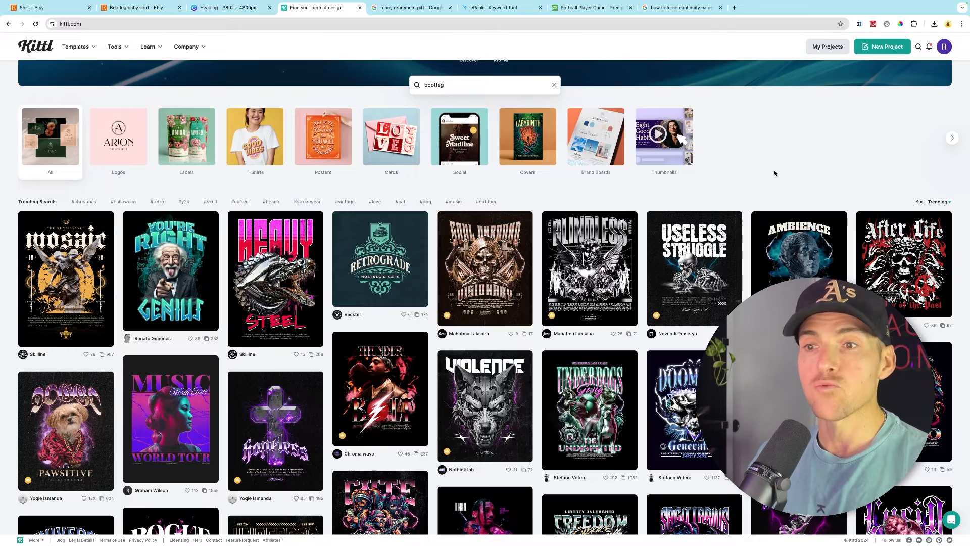
scroll(775, 173, down, 2)
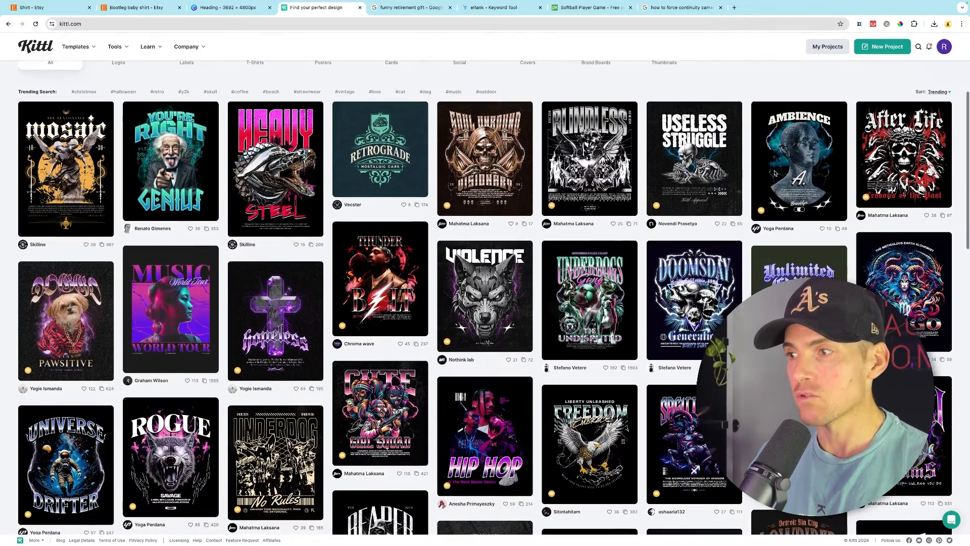
scroll(773, 182, down, 3)
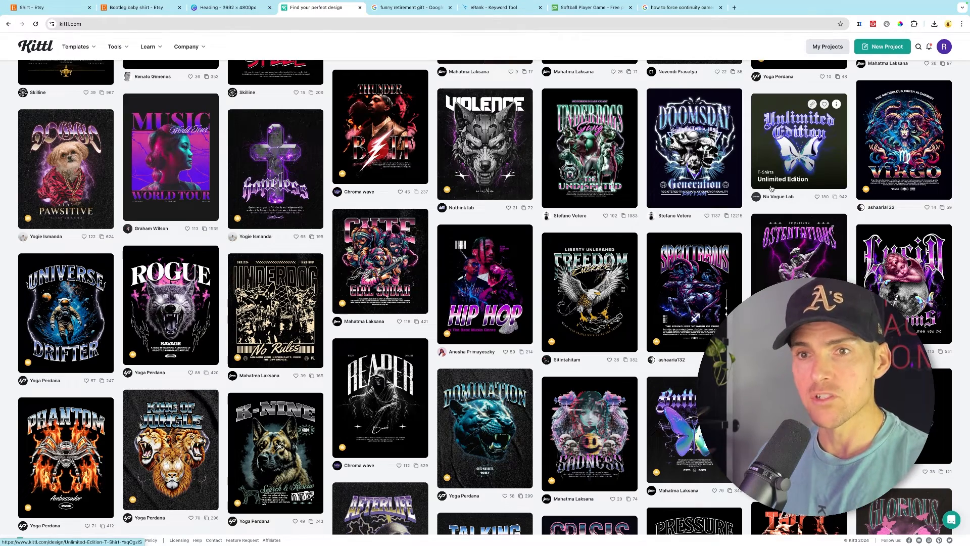
scroll(771, 188, down, 3)
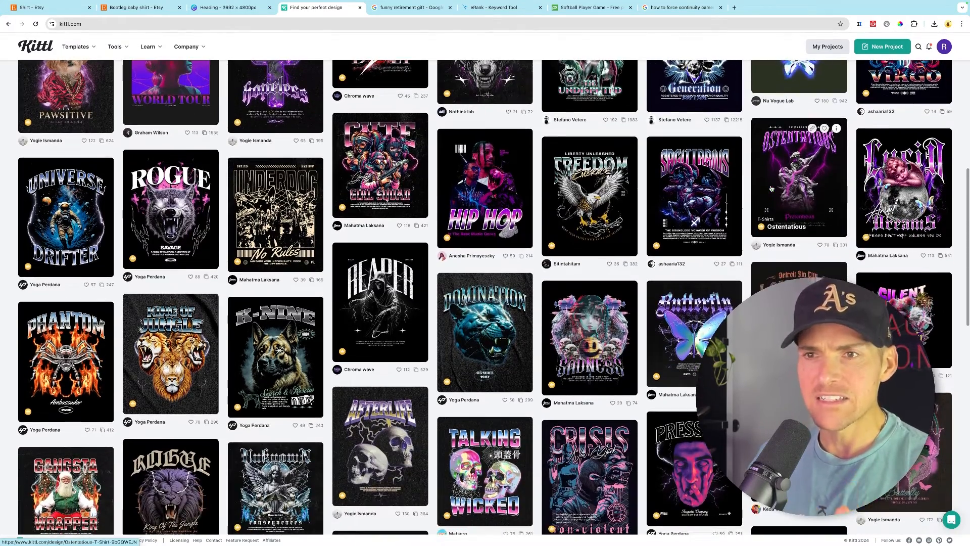
scroll(771, 188, down, 4)
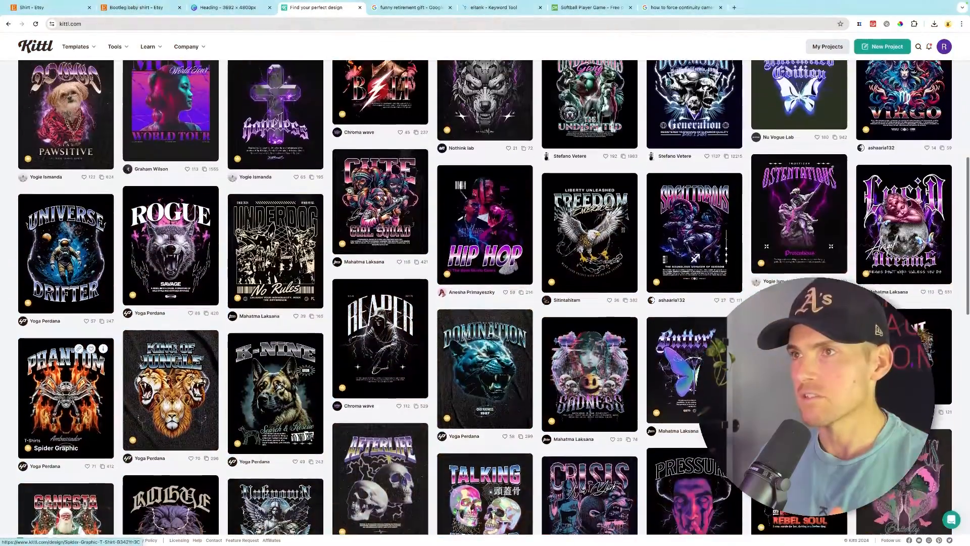
scroll(77, 251, up, 2)
scroll(77, 251, up, 1)
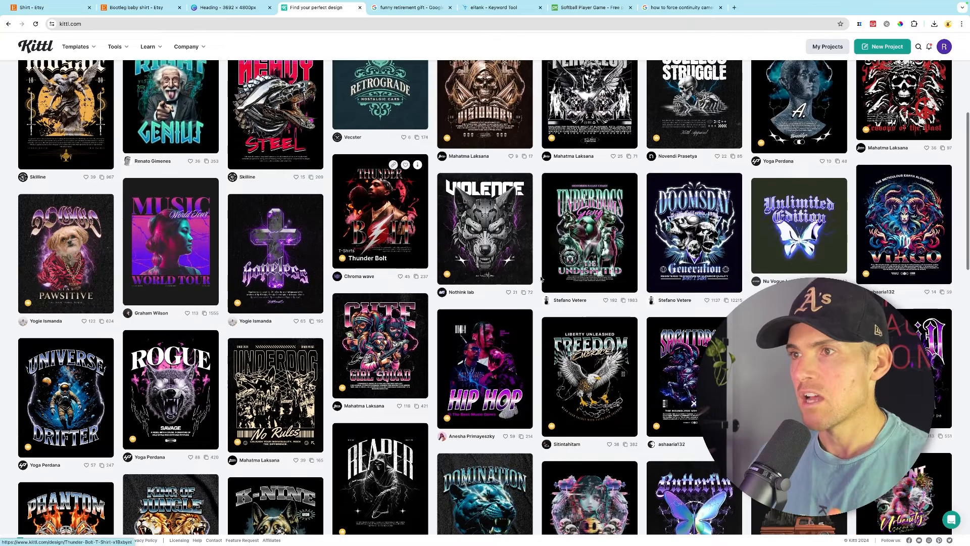
click(596, 224)
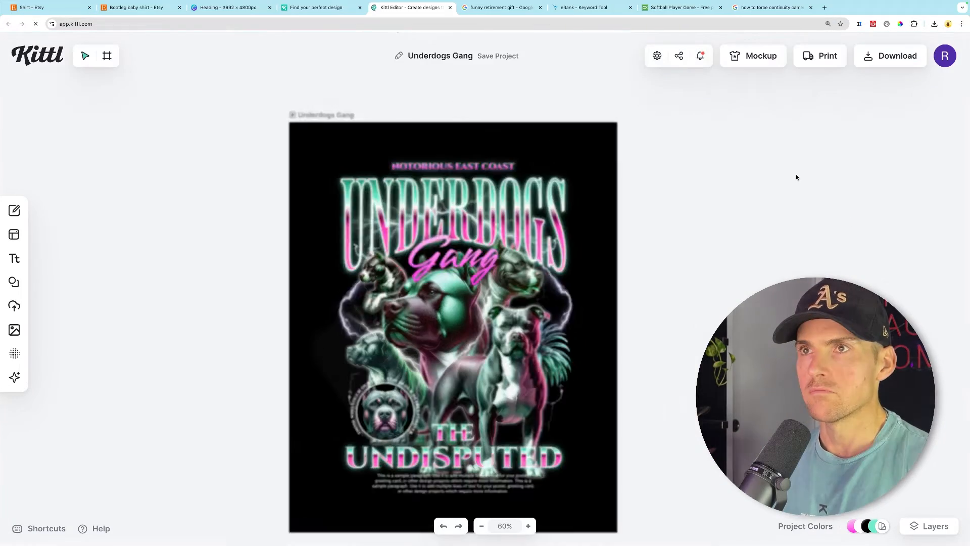
- Delete all dog, palm tree and badge images from the template, leaving only the text
scroll(562, 215, down, 4)
click(520, 287)
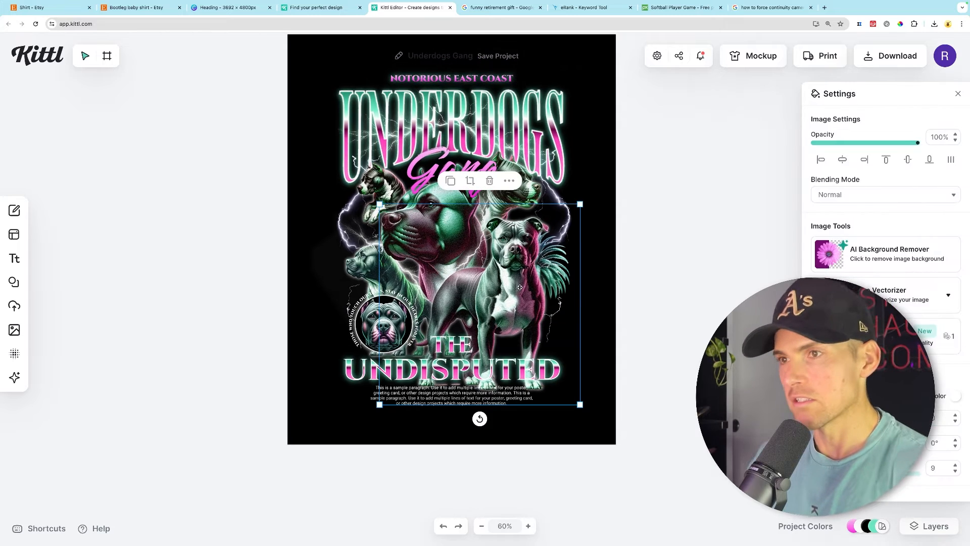
key(Delete)
scroll(485, 273, up, 1)
click(440, 253)
key(Delete)
click(393, 298)
key(Delete)
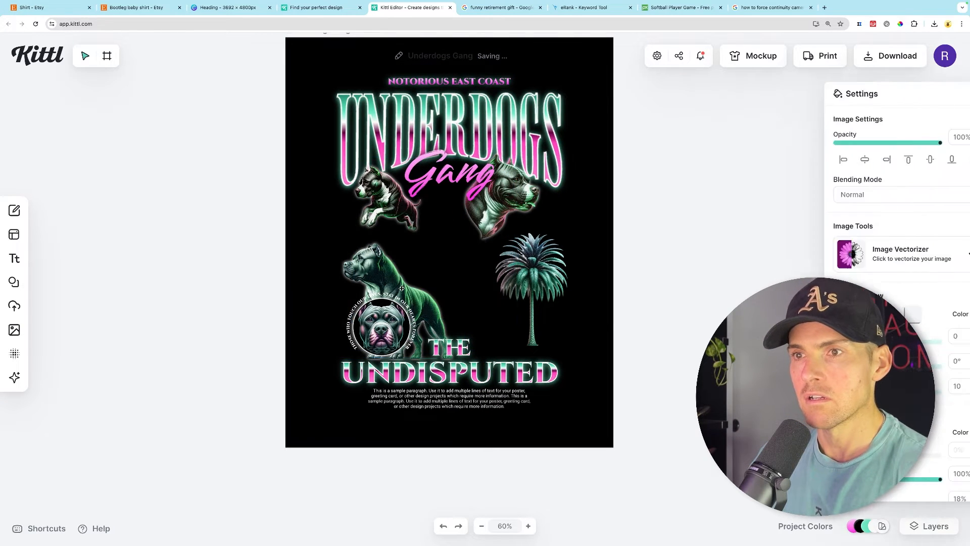
click(393, 302)
key(Delete)
click(393, 302)
key(Delete)
click(532, 289)
key(Delete)
click(506, 202)
key(Delete)
click(385, 196)
key(Delete)
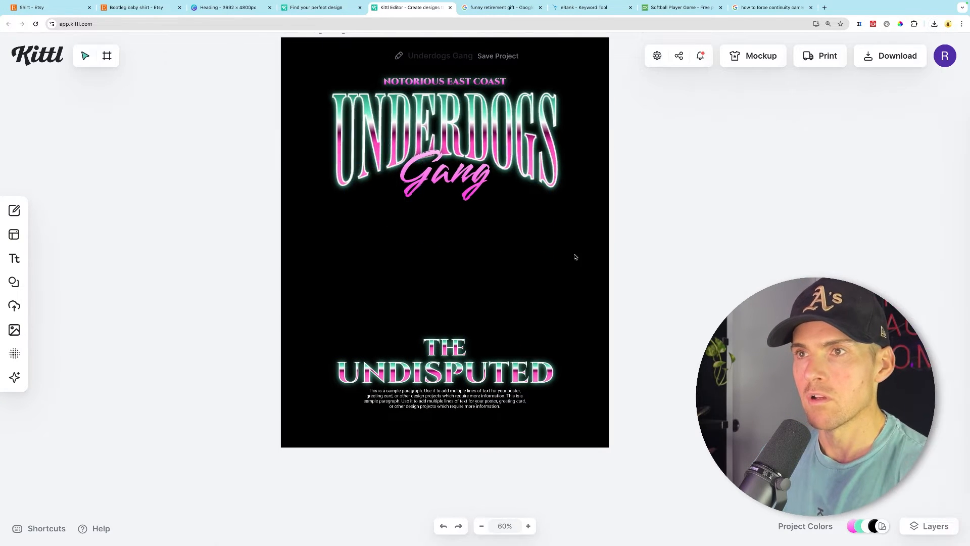
- Change the top line of text to EAST COAST HIGH
scroll(576, 256, up, 2)
double_click(460, 158)
text(EAST)
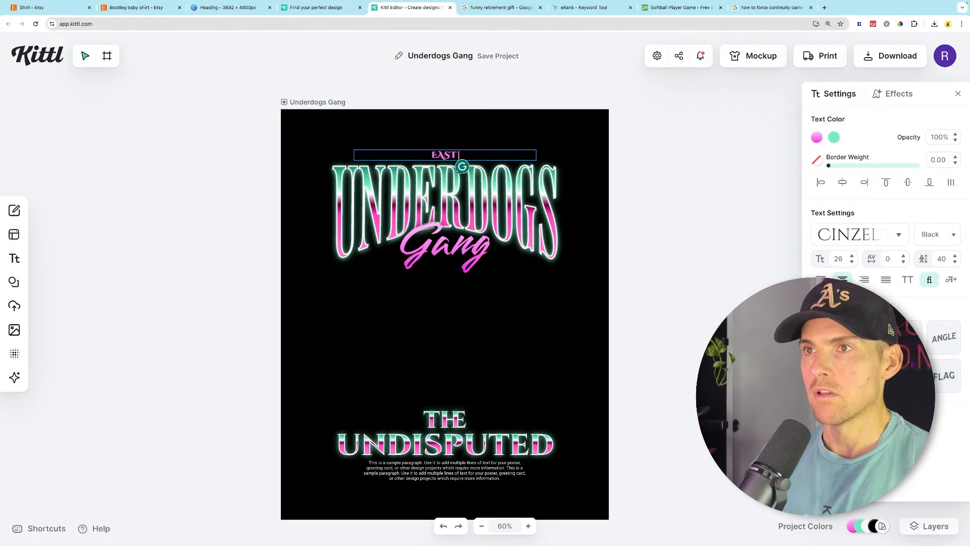
text( COAST HIGH)
click(706, 247)
- Recolour every stop of the UNDERDOGS text gradient to shades of red
double_click(537, 217)
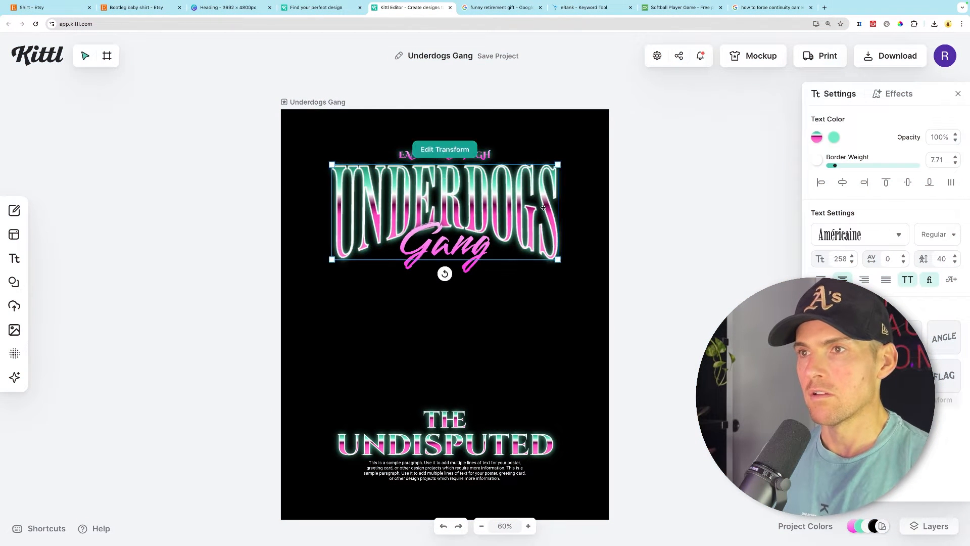
click(632, 223)
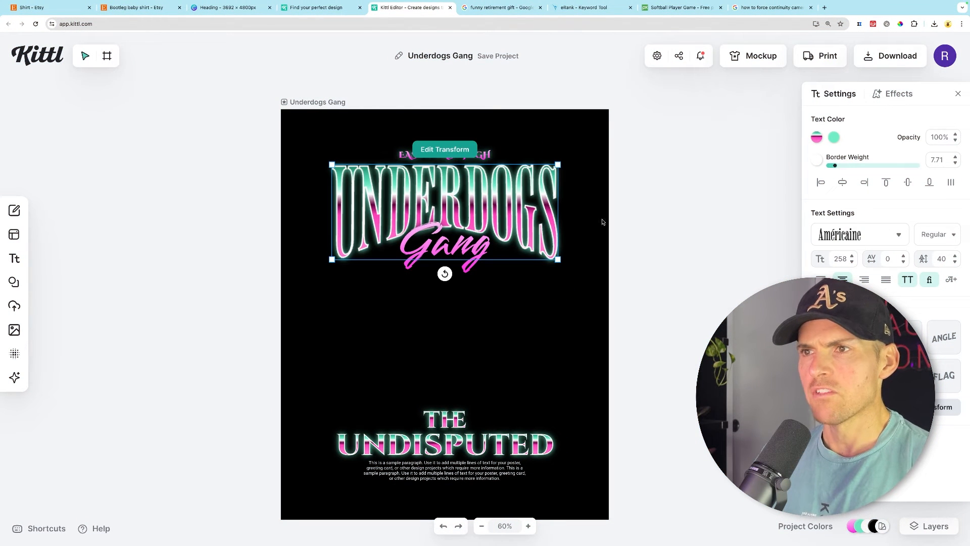
click(817, 139)
click(760, 182)
drag(745, 330, 743, 330)
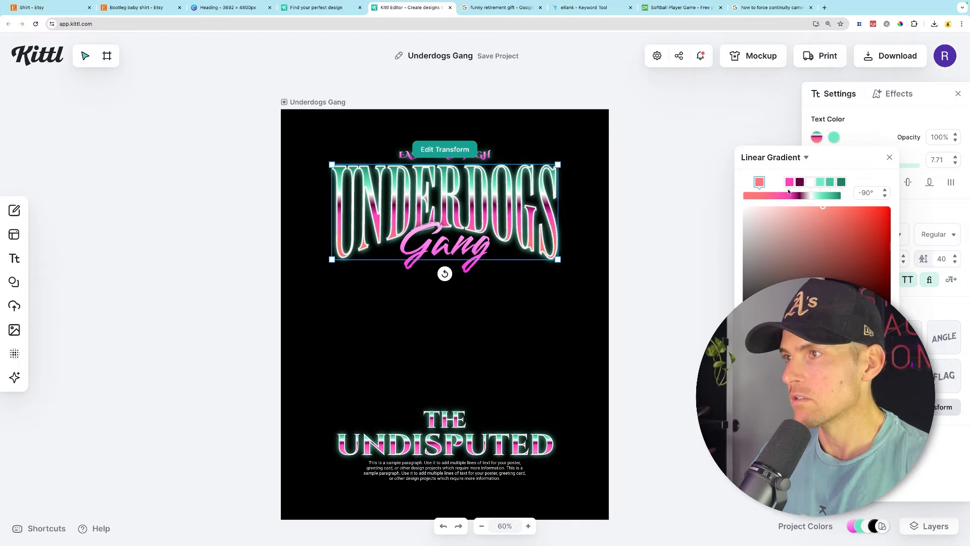
click(873, 249)
click(789, 183)
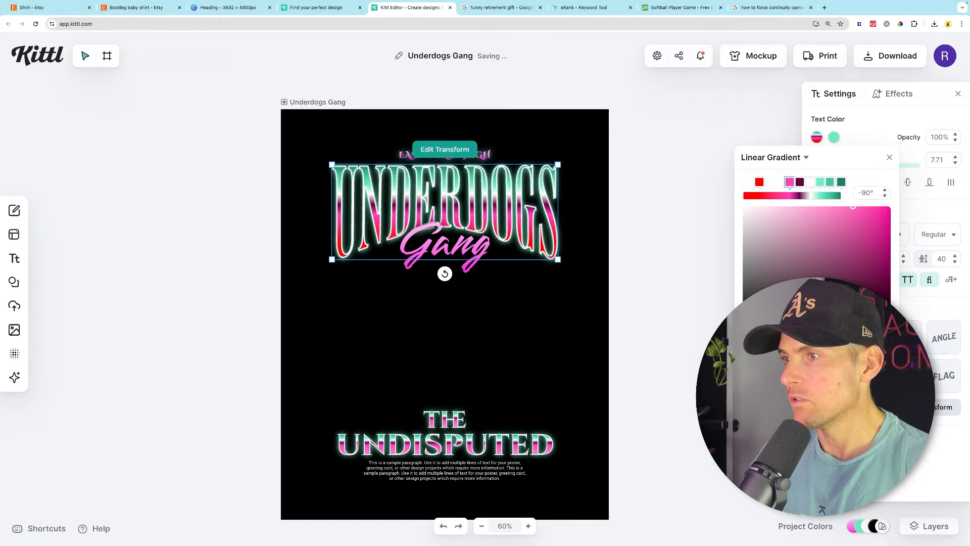
click(747, 331)
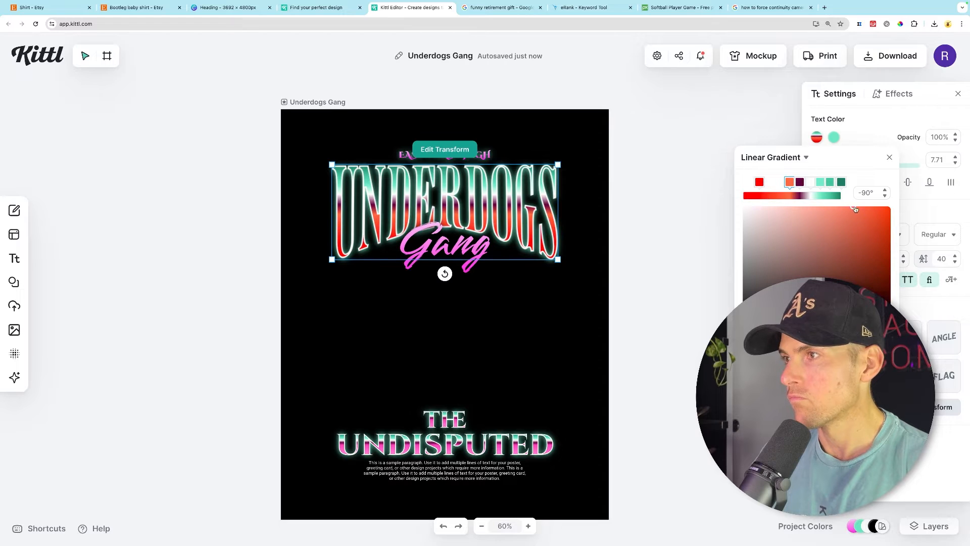
drag(853, 208, 887, 214)
click(799, 183)
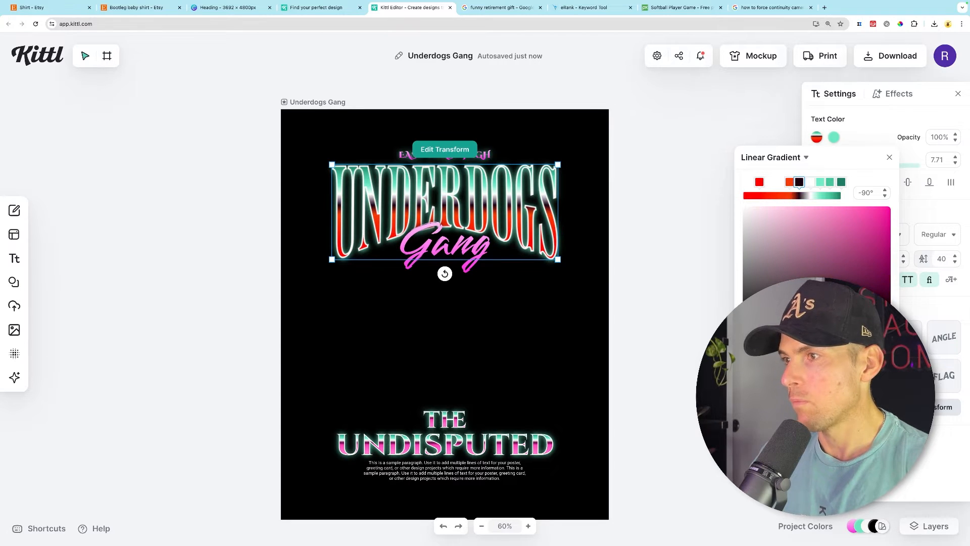
click(748, 331)
click(875, 288)
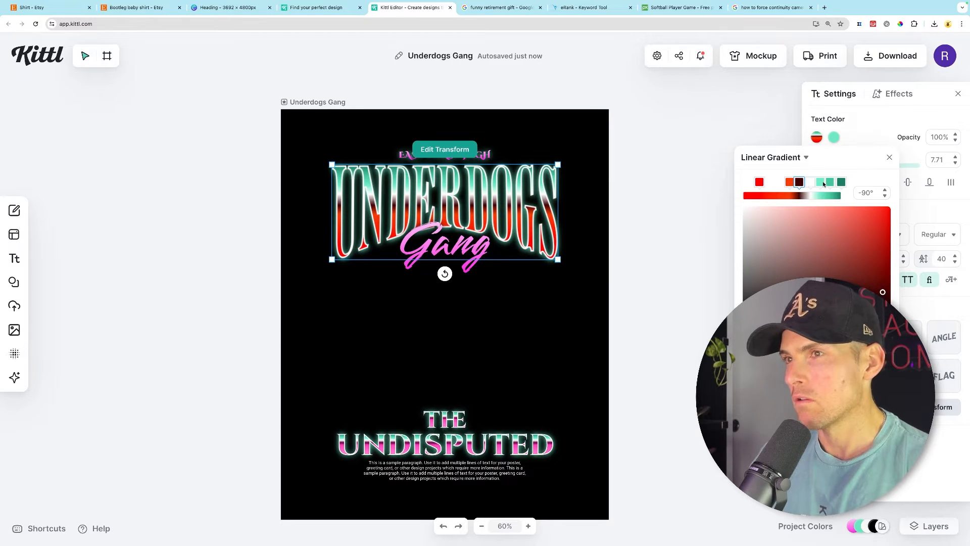
click(820, 182)
click(748, 331)
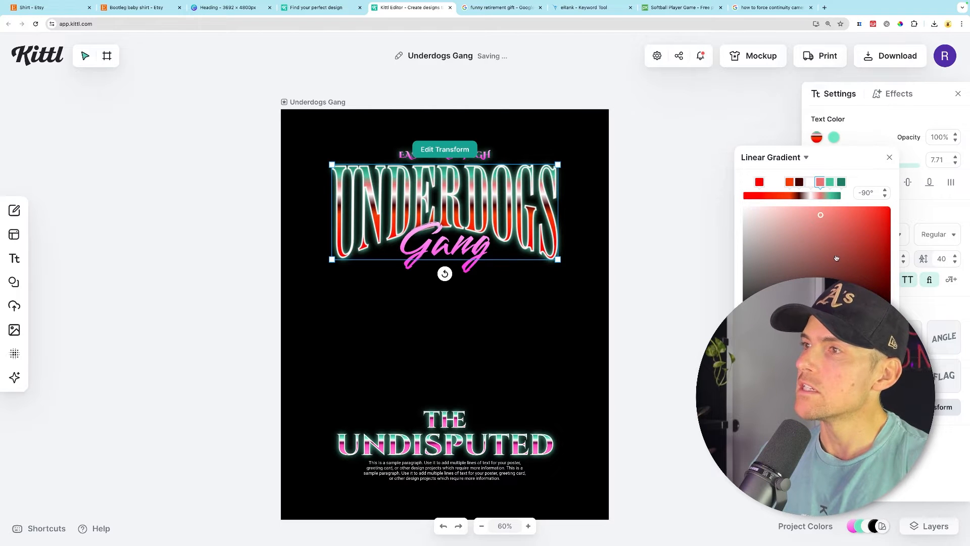
click(799, 217)
click(829, 183)
click(747, 331)
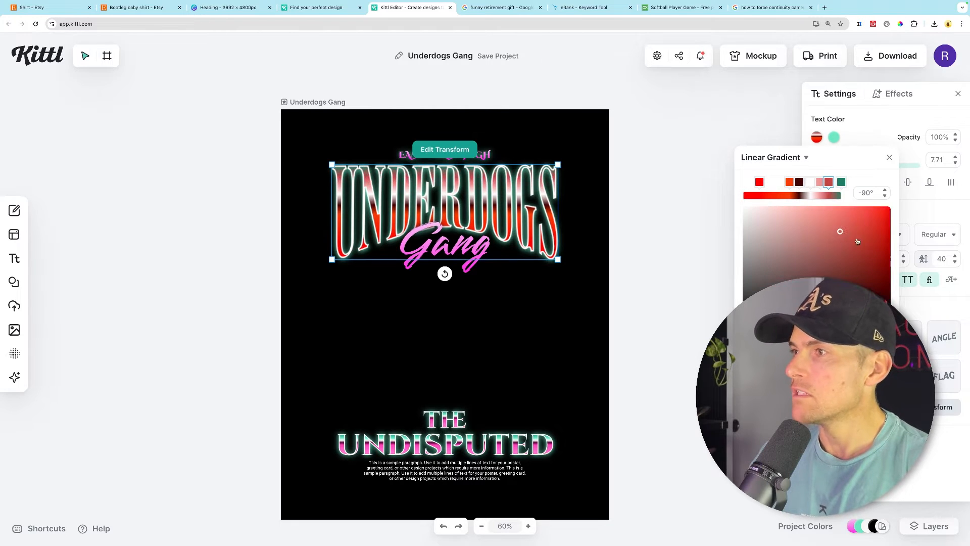
click(841, 182)
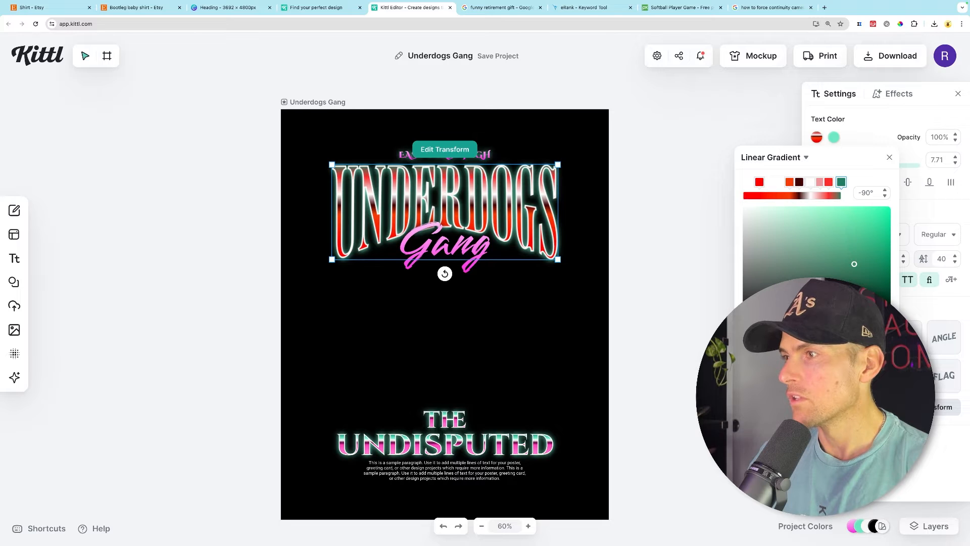
click(747, 331)
click(658, 227)
click(543, 188)
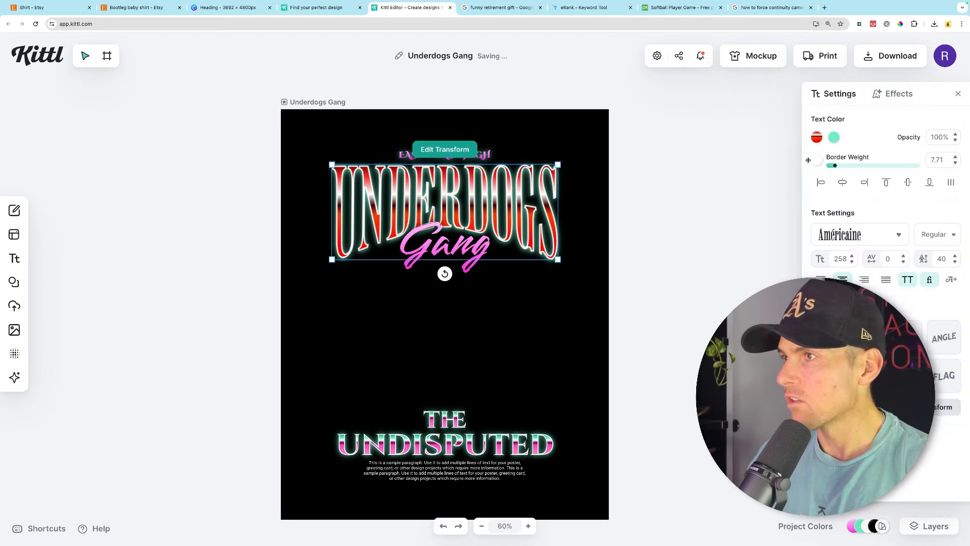
- Set the UNDERDOGS text's shadow colour to red
click(833, 139)
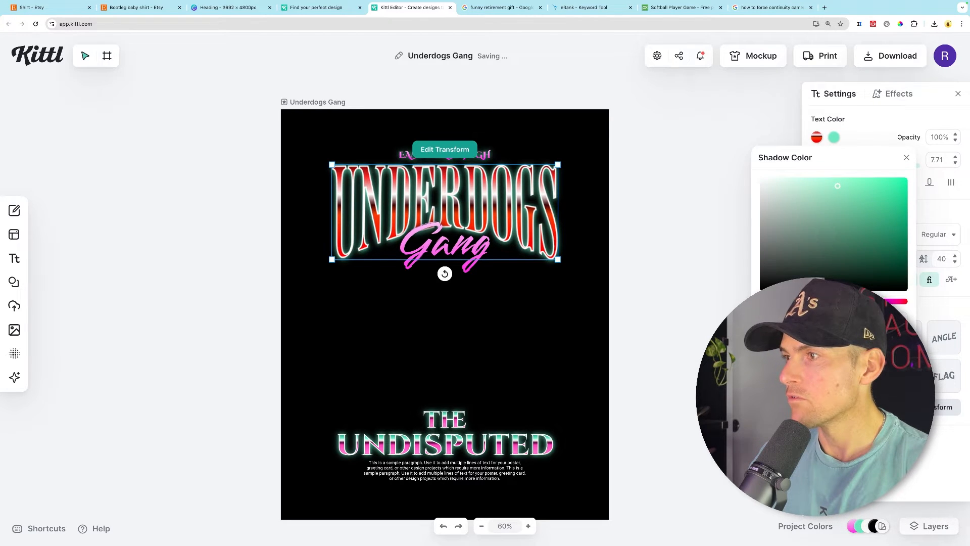
click(761, 301)
click(886, 195)
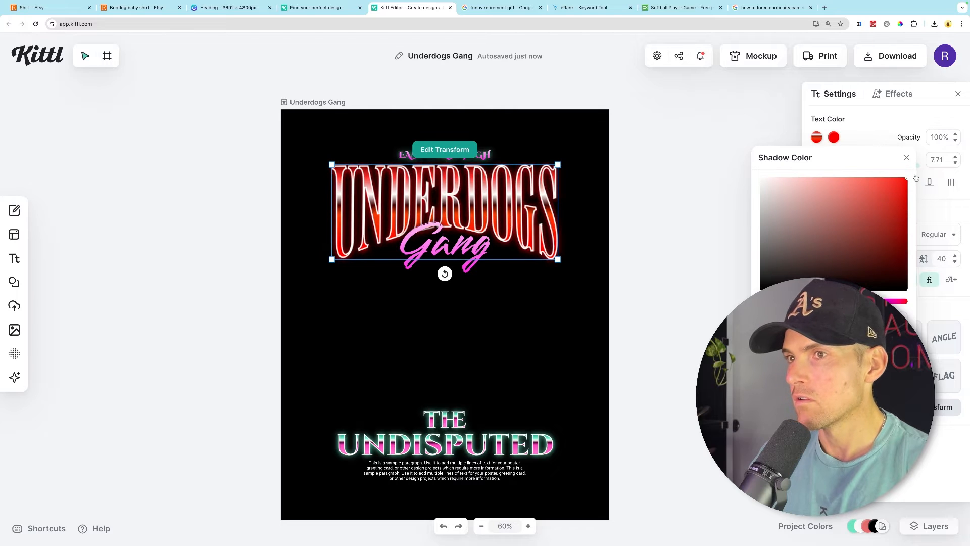
click(667, 184)
- Recolour the EAST COAST HIGH text and its shadow to red
click(474, 155)
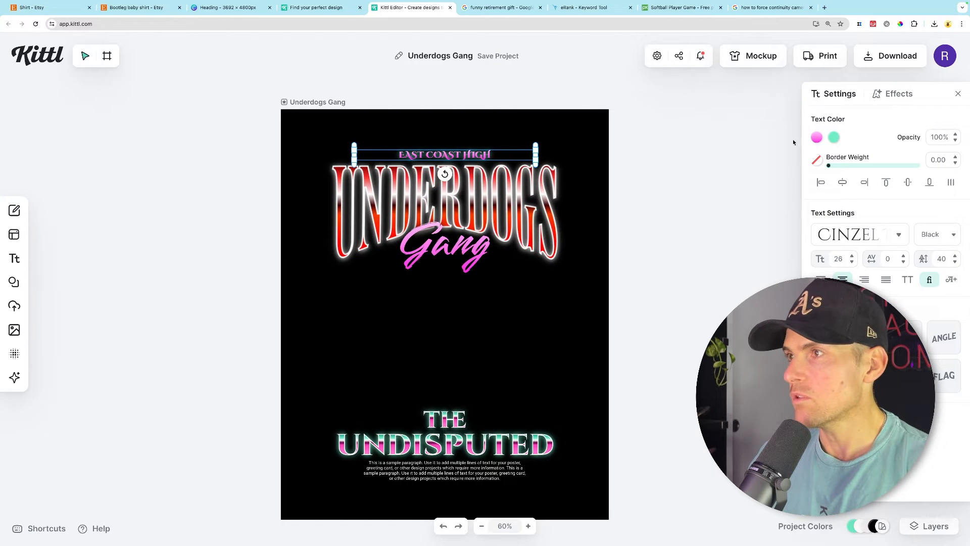
click(816, 137)
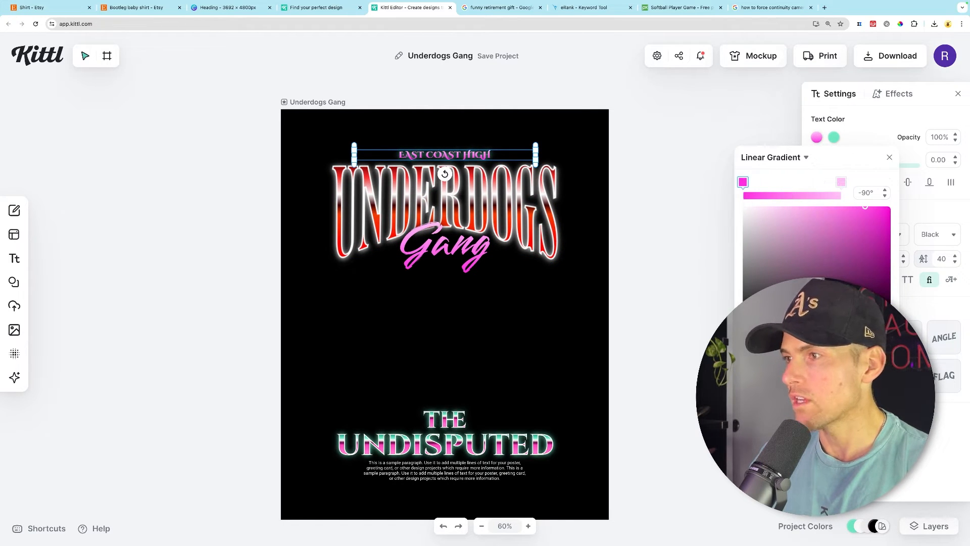
click(762, 322)
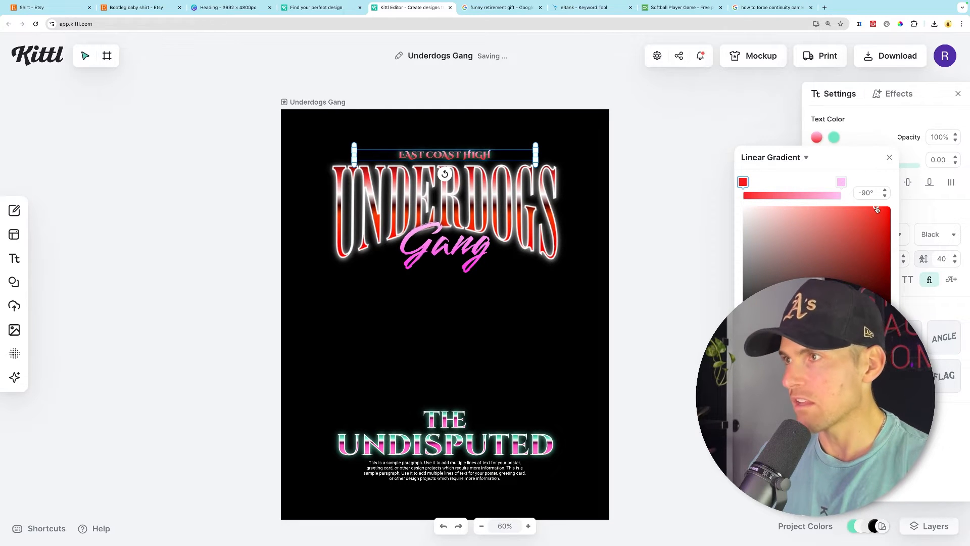
click(834, 139)
click(835, 139)
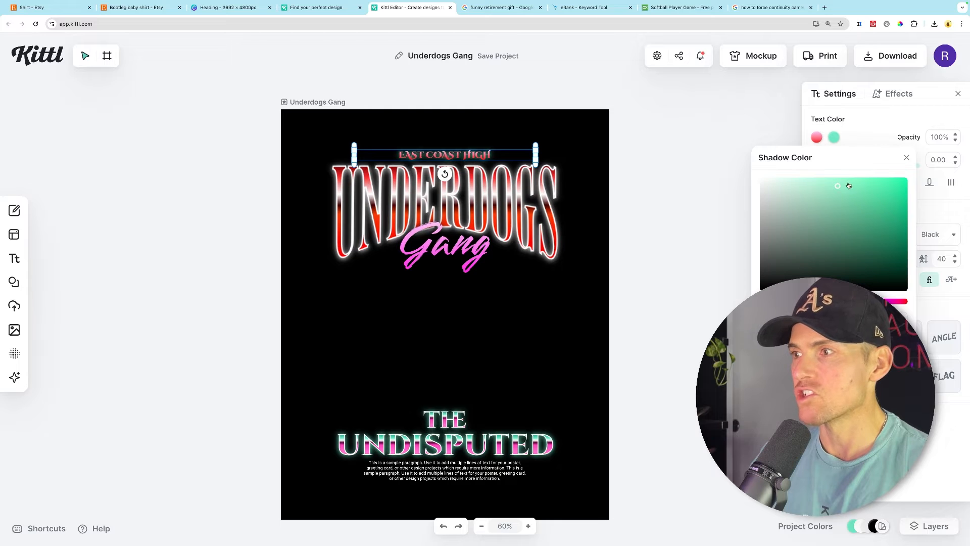
click(898, 302)
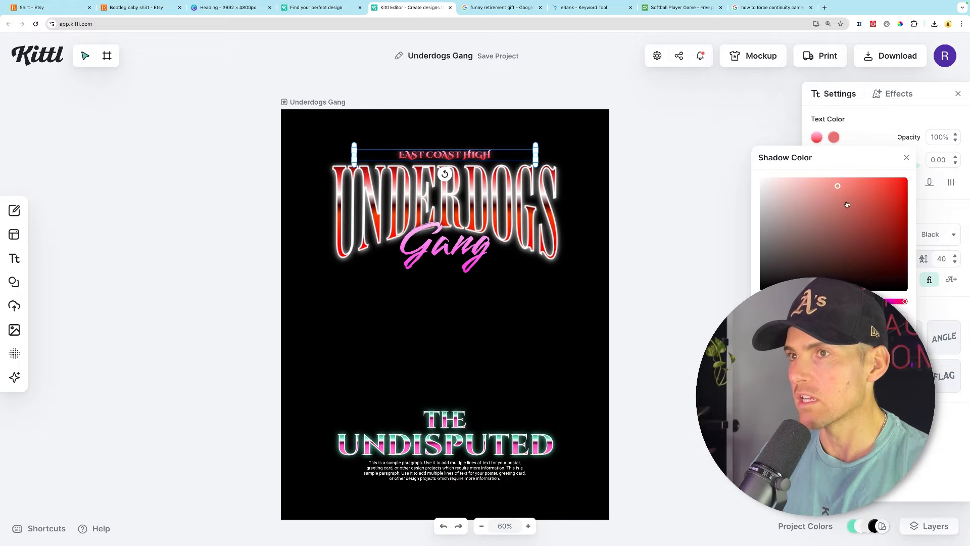
key(Escape)
- Replace the Gang script text with Softball and apply a red preset gradient to it
click(453, 228)
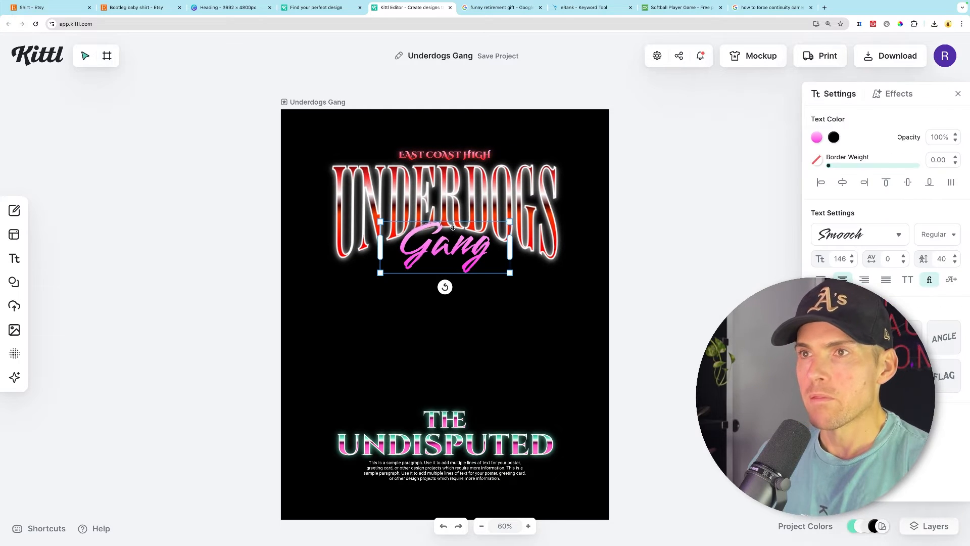
key(Return)
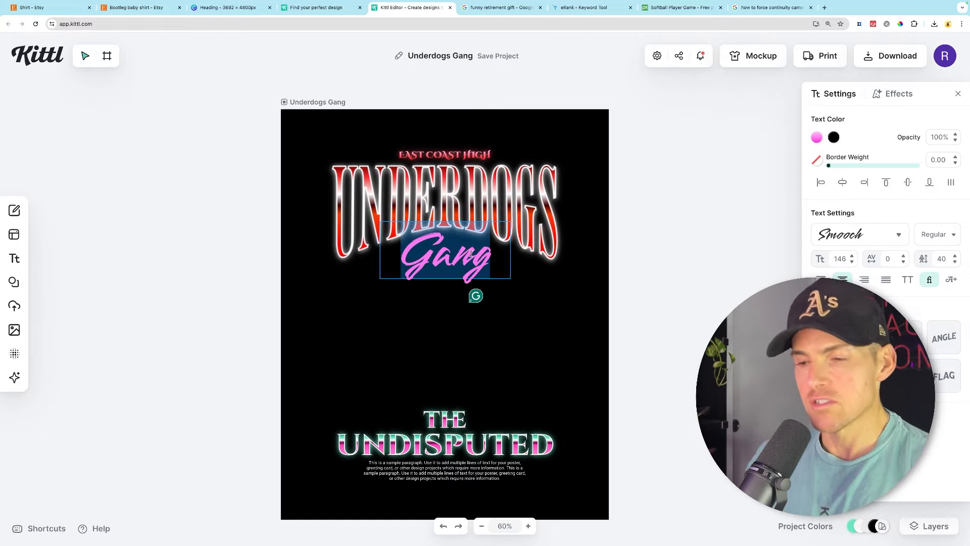
text(Softball)
click(816, 137)
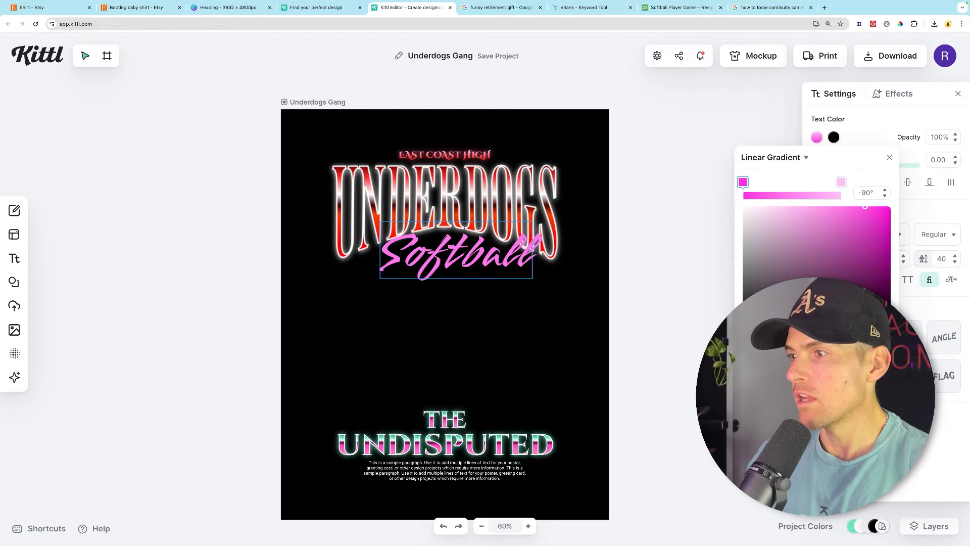
click(784, 411)
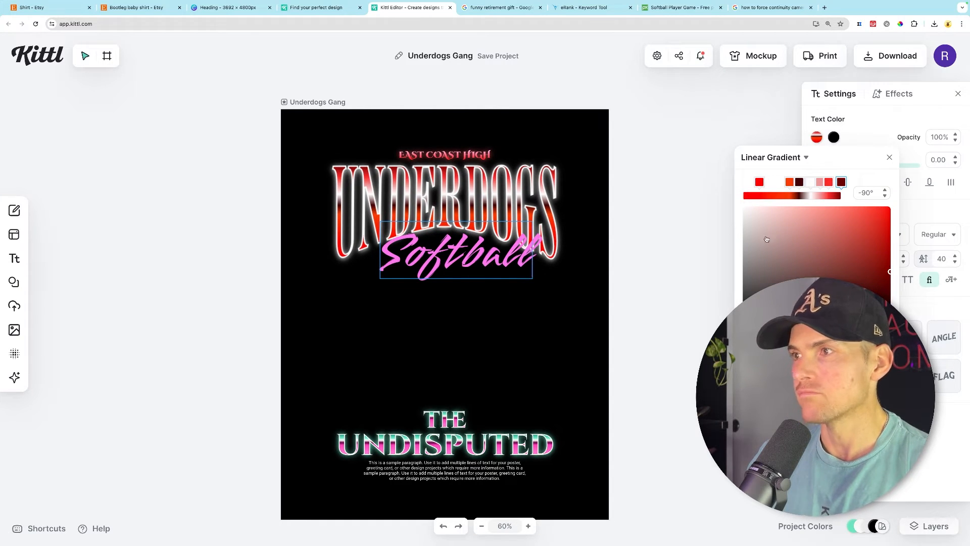
click(889, 157)
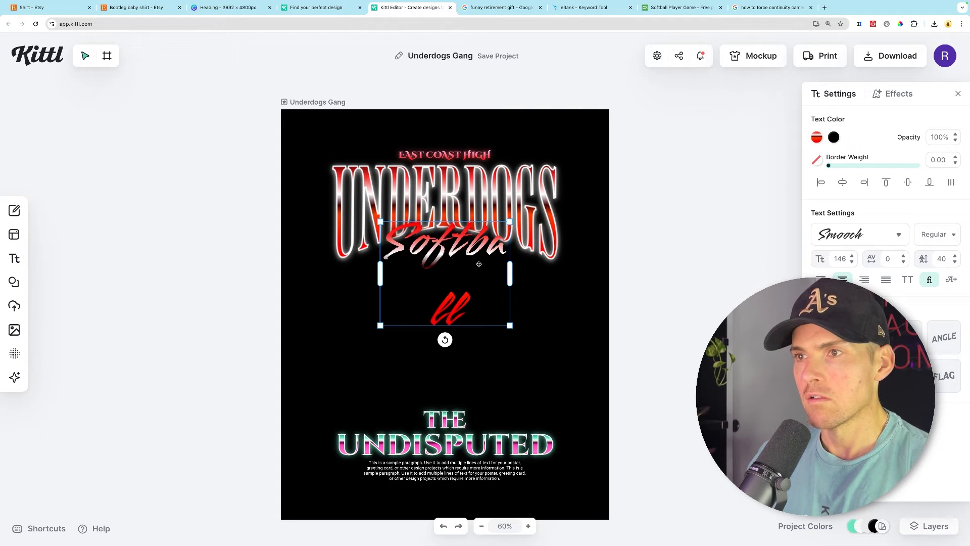
- Widen the Softball text box so it fits on one line and shift the text slightly left
drag(511, 275, 542, 274)
click(542, 276)
drag(490, 250, 484, 255)
click(817, 137)
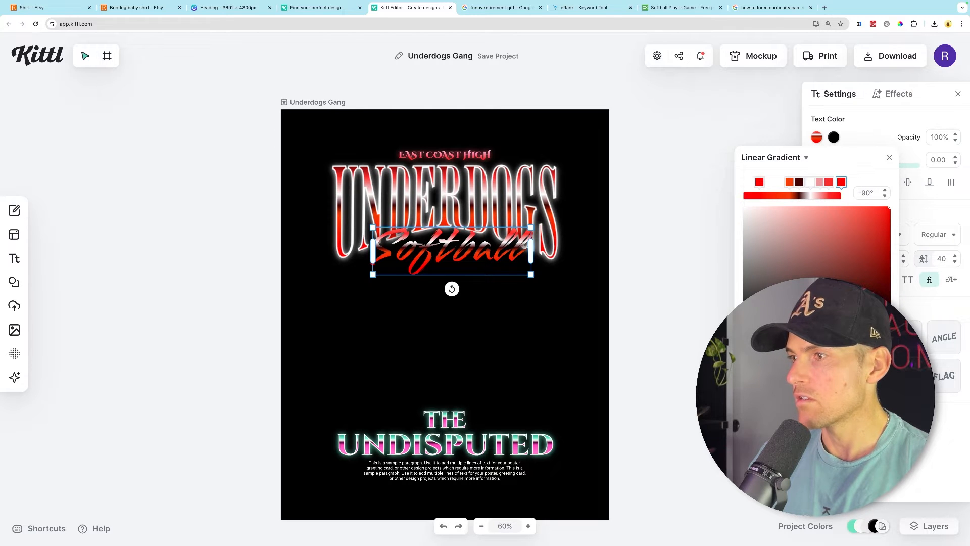
click(665, 255)
click(468, 254)
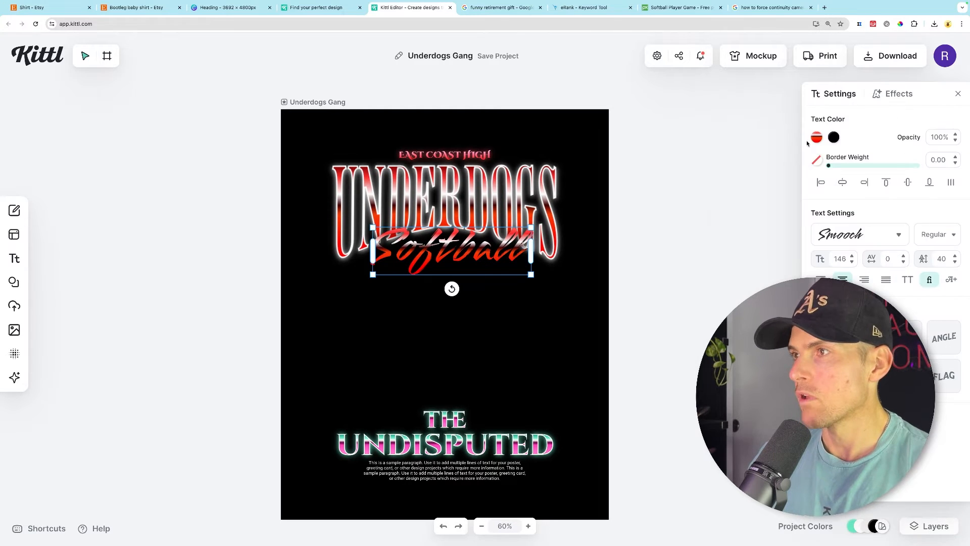
click(817, 137)
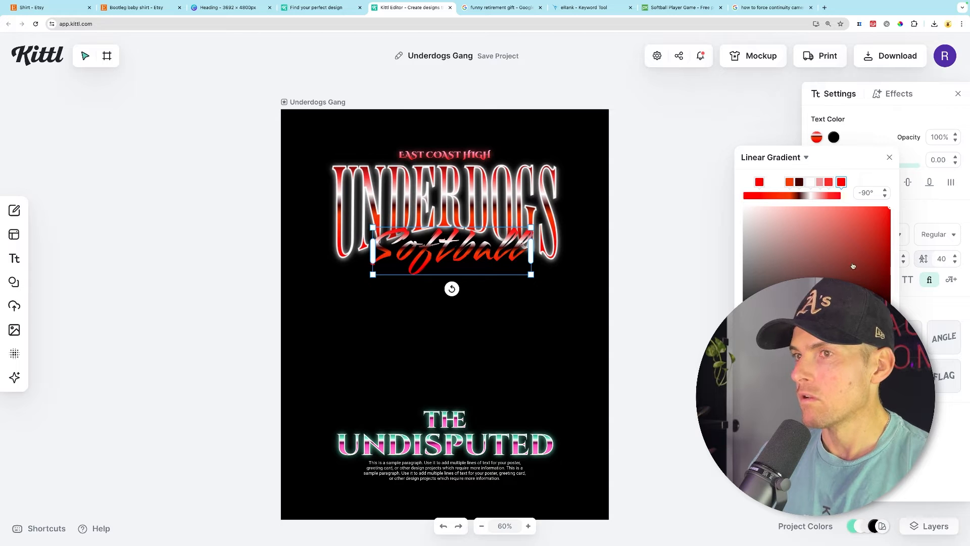
click(699, 261)
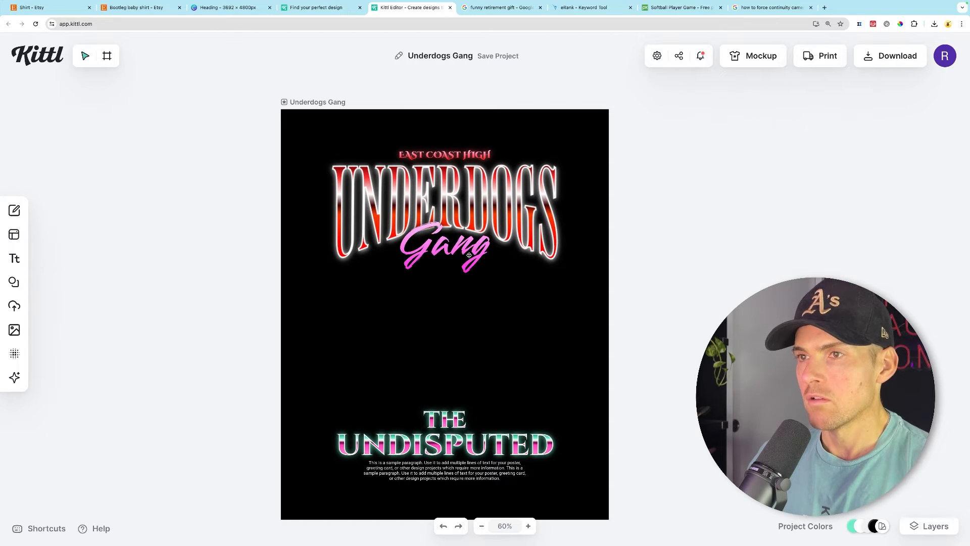
- Retype the Gang script text as Softball, widen its box to one line and nudge it left and down
click(468, 254)
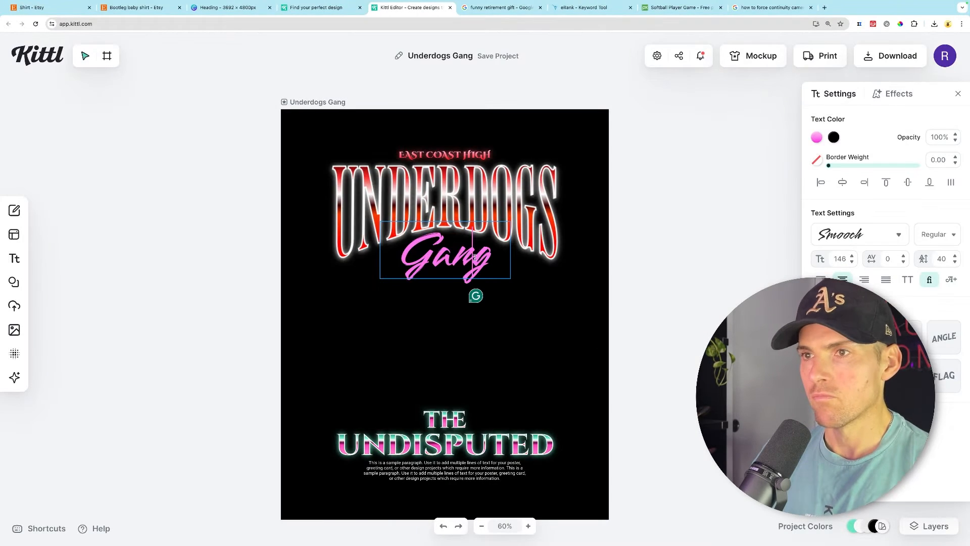
double_click(444, 247)
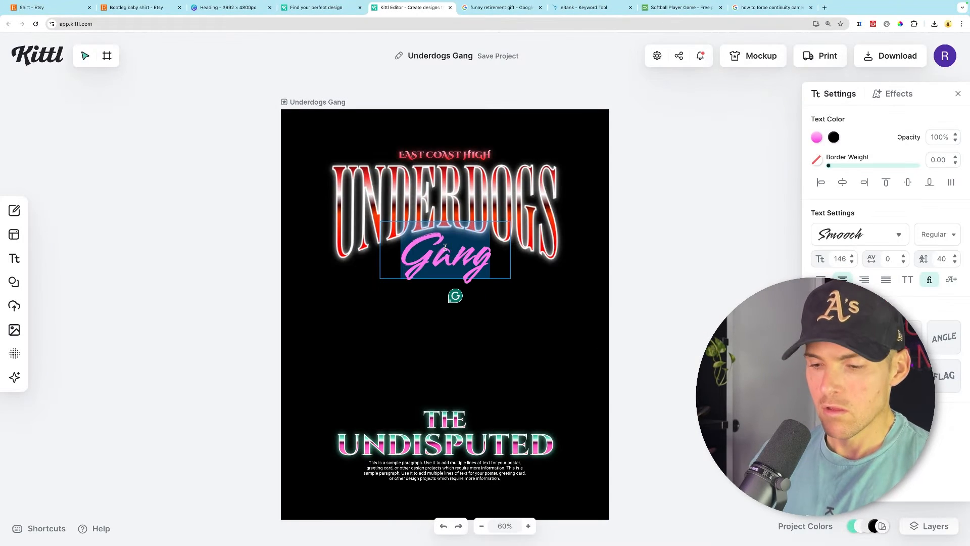
text(Softball)
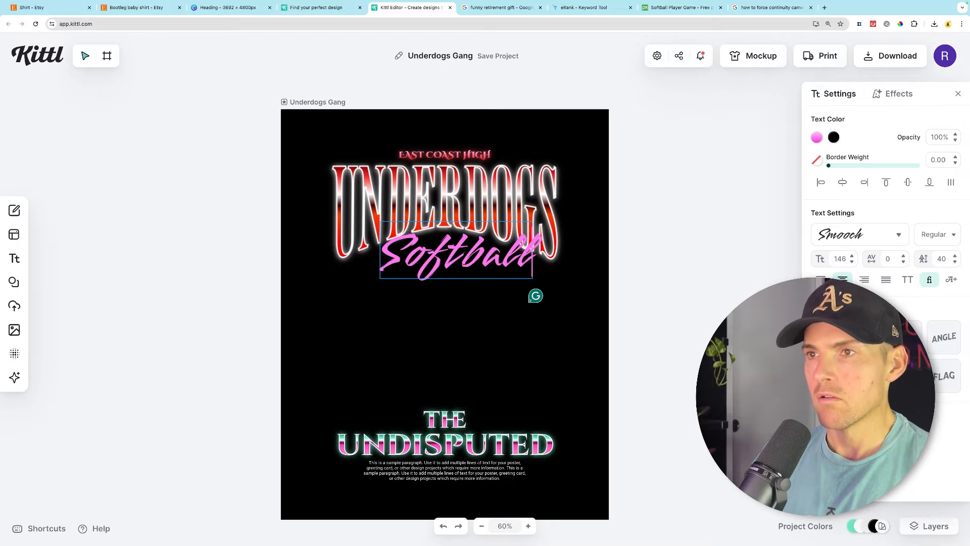
key(Escape)
drag(510, 275, 552, 273)
drag(506, 256, 486, 259)
- Recolour both stops of the Softball text gradient to red
click(821, 138)
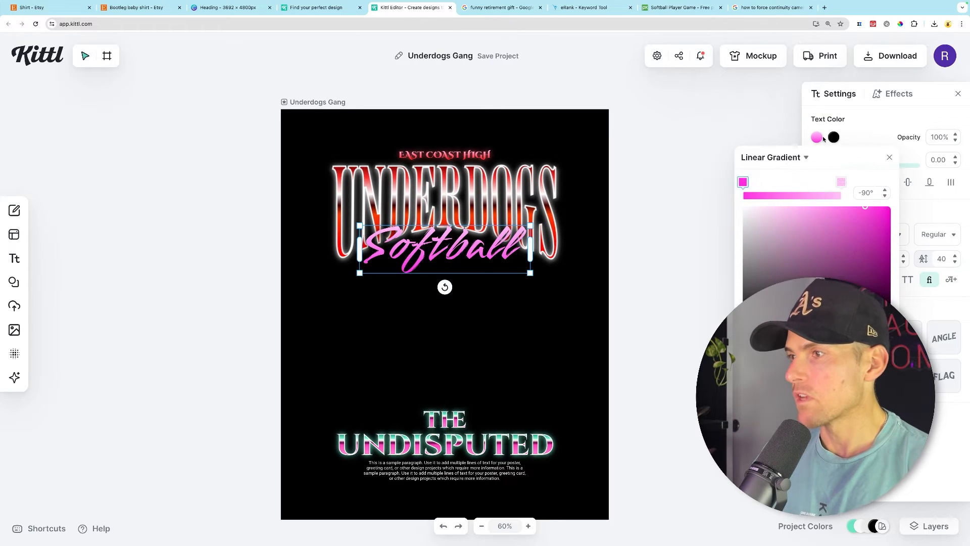
drag(870, 318, 895, 318)
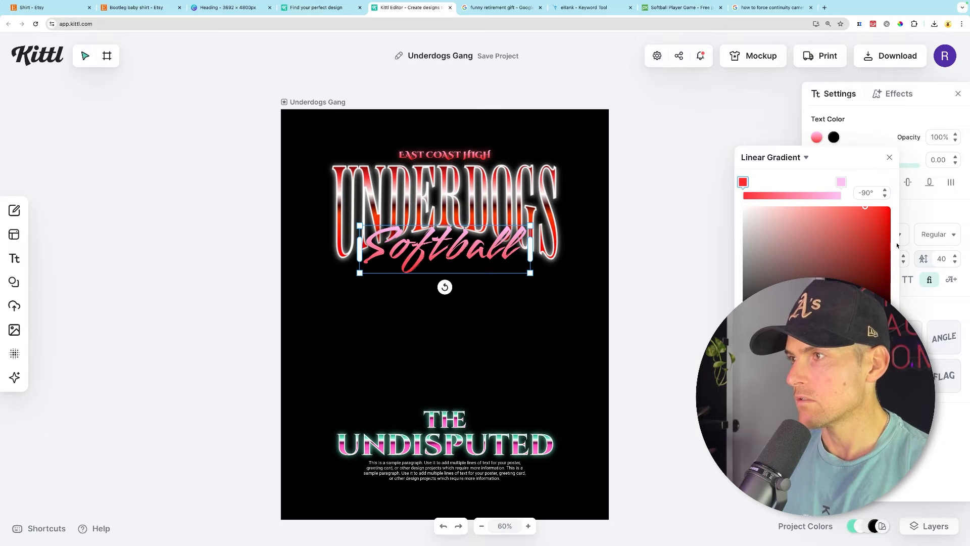
drag(888, 222, 894, 205)
click(842, 184)
drag(870, 318, 893, 318)
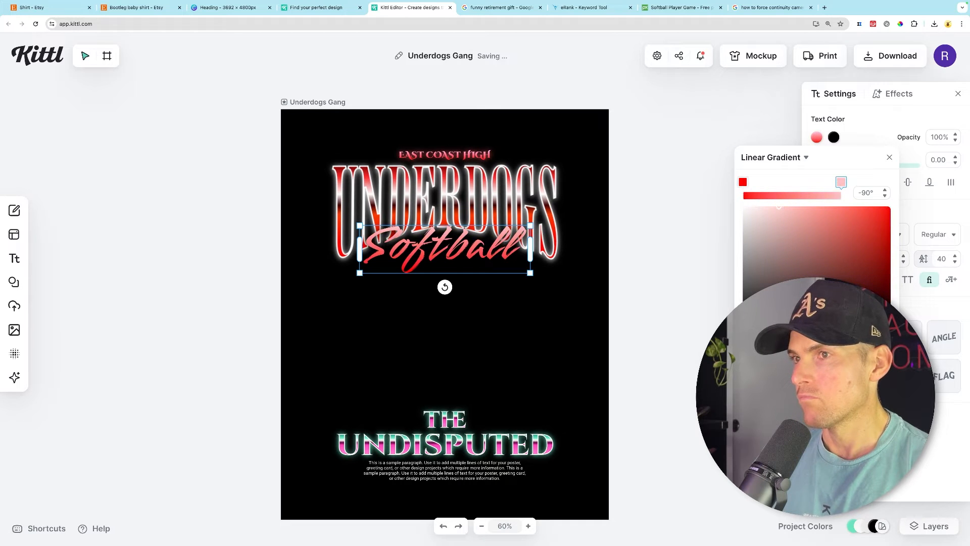
click(695, 257)
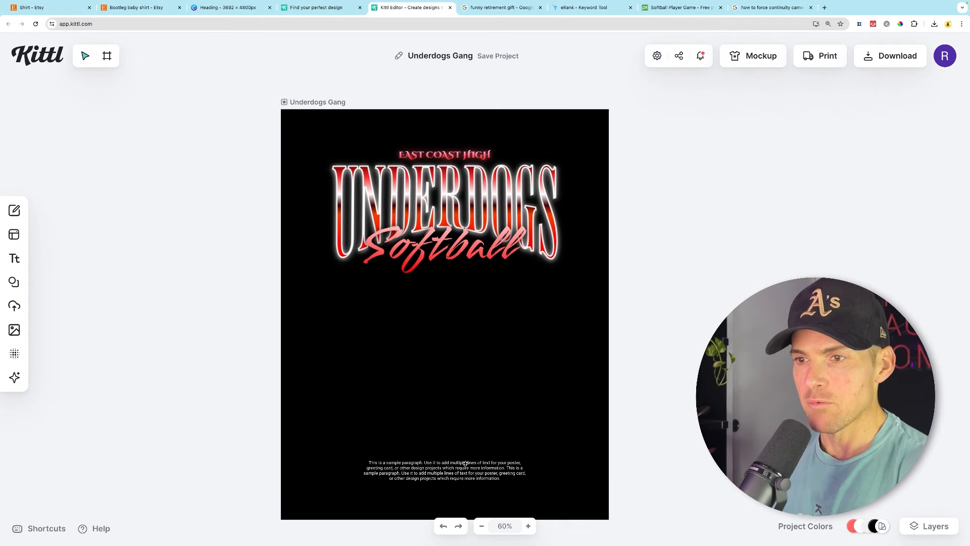
click(463, 465)
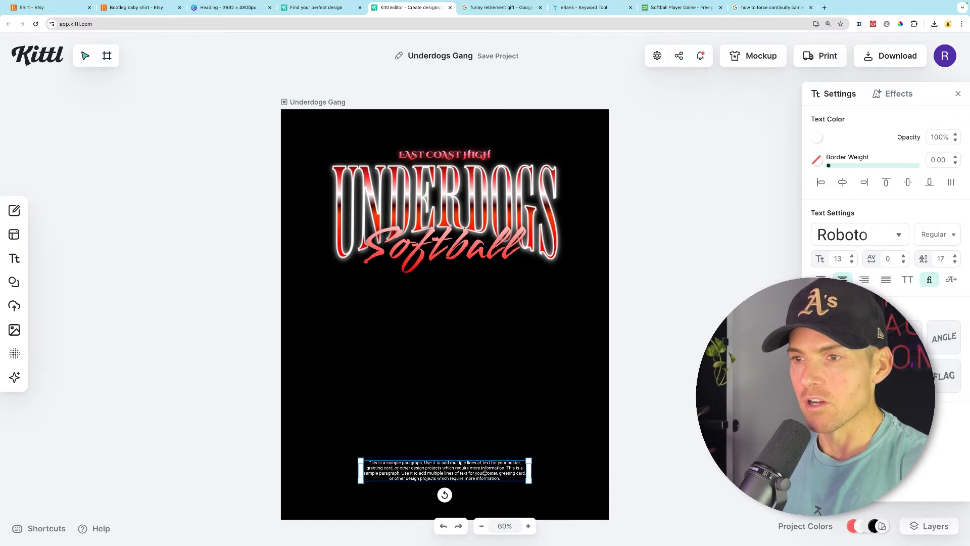
double_click(485, 473)
key(Escape)
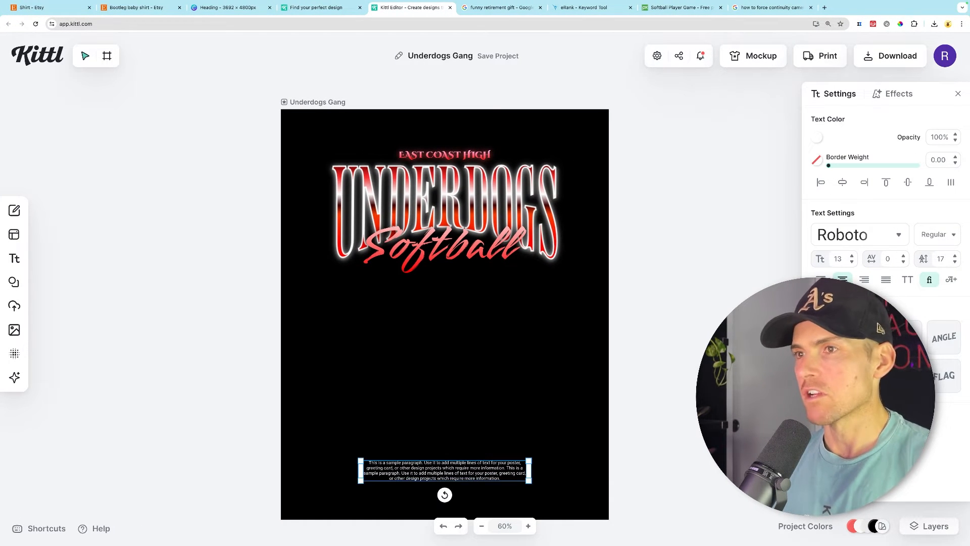
click(701, 282)
scroll(701, 283, down, 2)
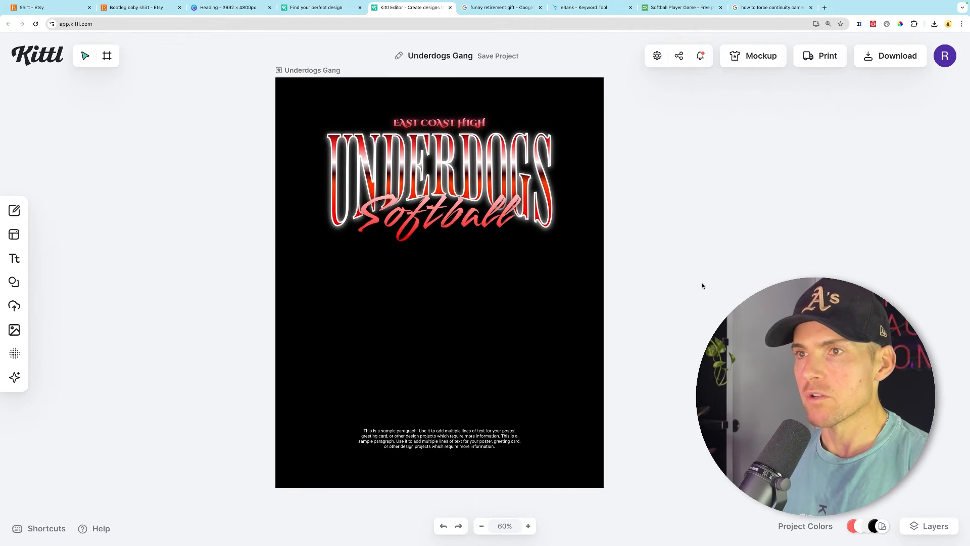
scroll(702, 283, left, 1)
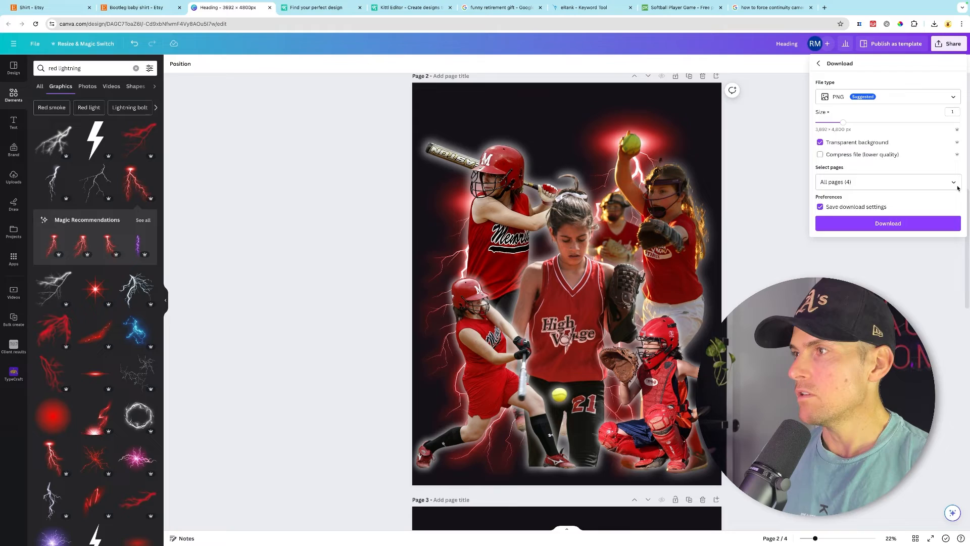
- Download the current Canva collage page as a PNG with a transparent background
click(887, 182)
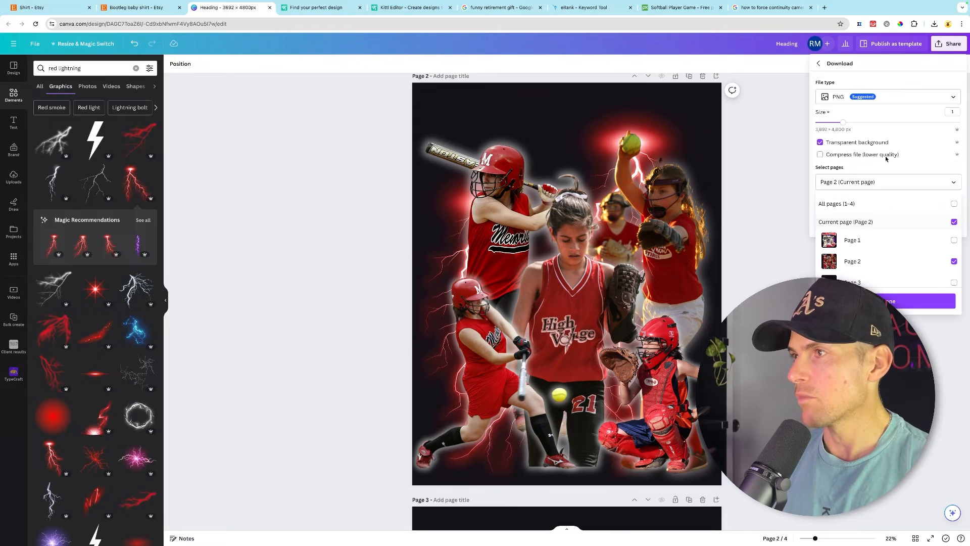
click(897, 299)
click(891, 223)
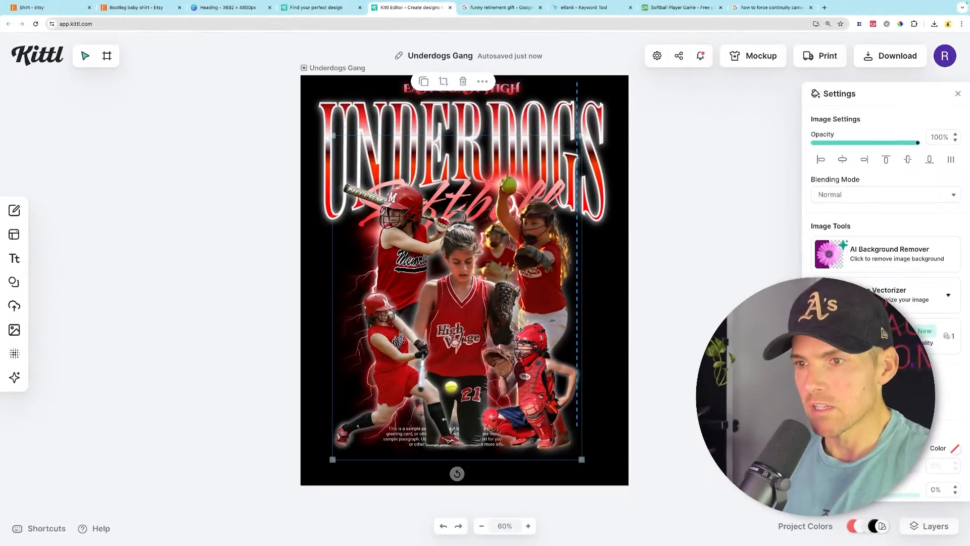
- Move the imported collage image up and enlarge it to fill the lower part of the artboard
drag(521, 332, 519, 343)
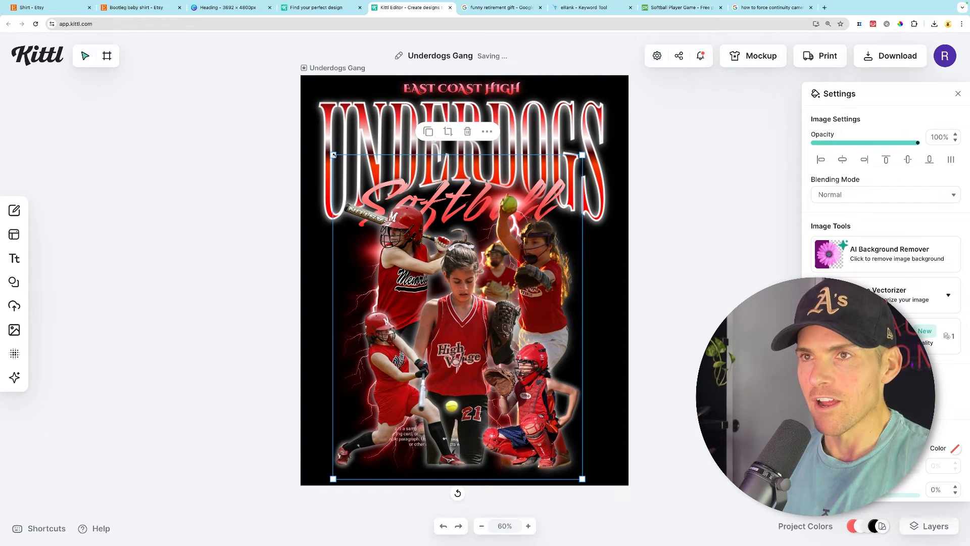
drag(334, 154, 323, 141)
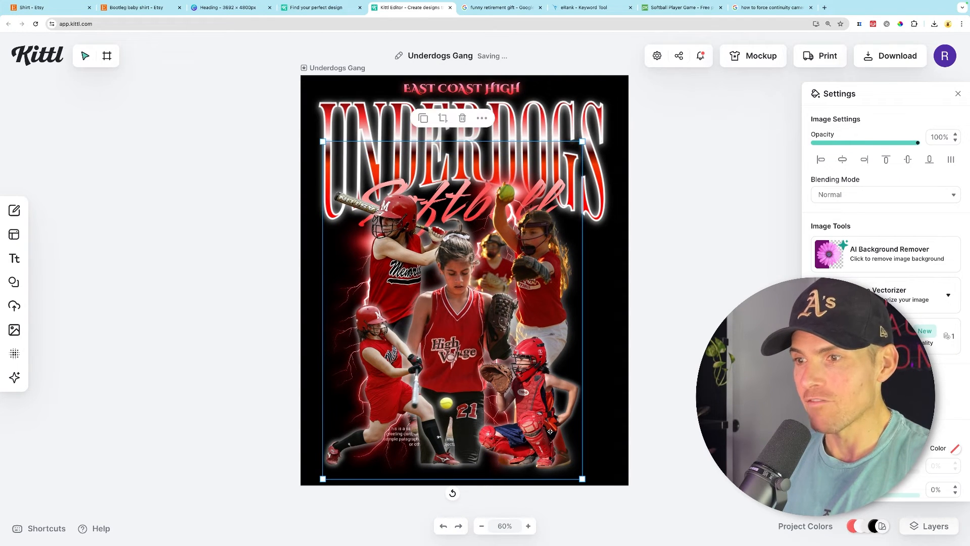
drag(550, 431, 534, 388)
drag(690, 350, 689, 350)
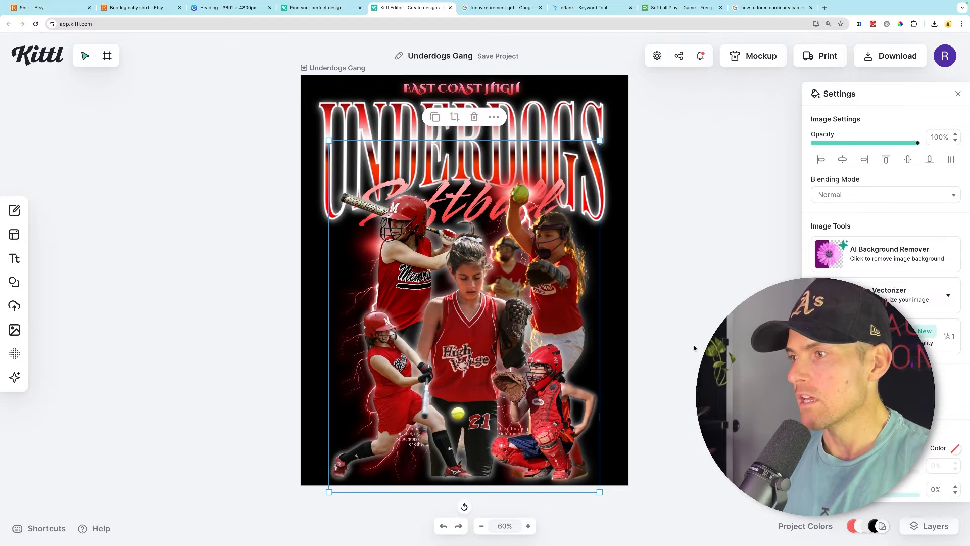
- Reorder the collage image so it sits behind the Softball and UNDERDOGS text
right_click(560, 301)
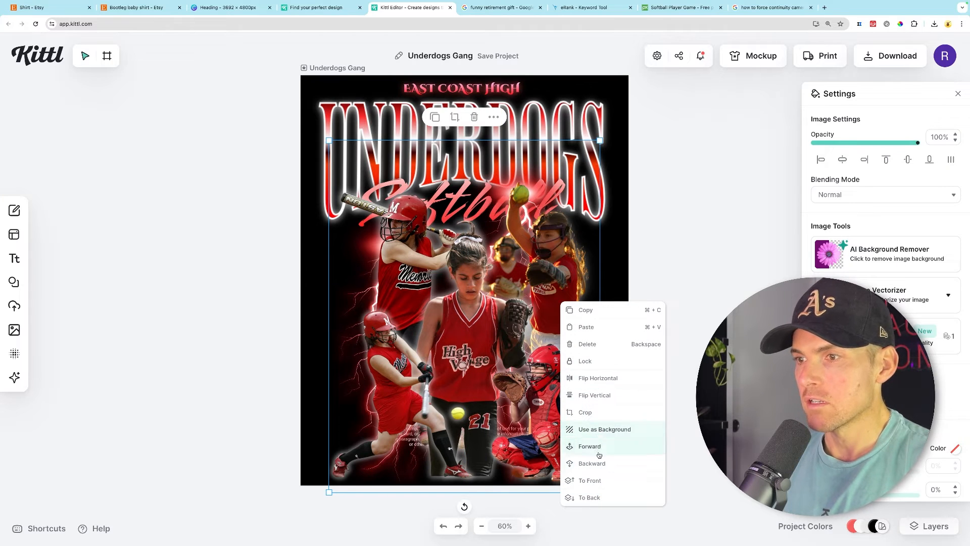
right_click(540, 338)
click(582, 499)
right_click(530, 318)
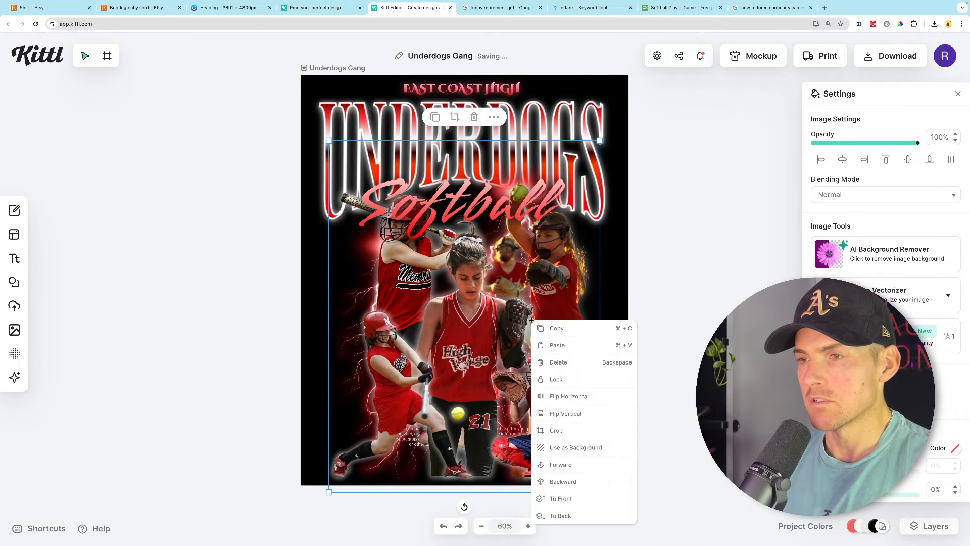
click(570, 480)
click(683, 297)
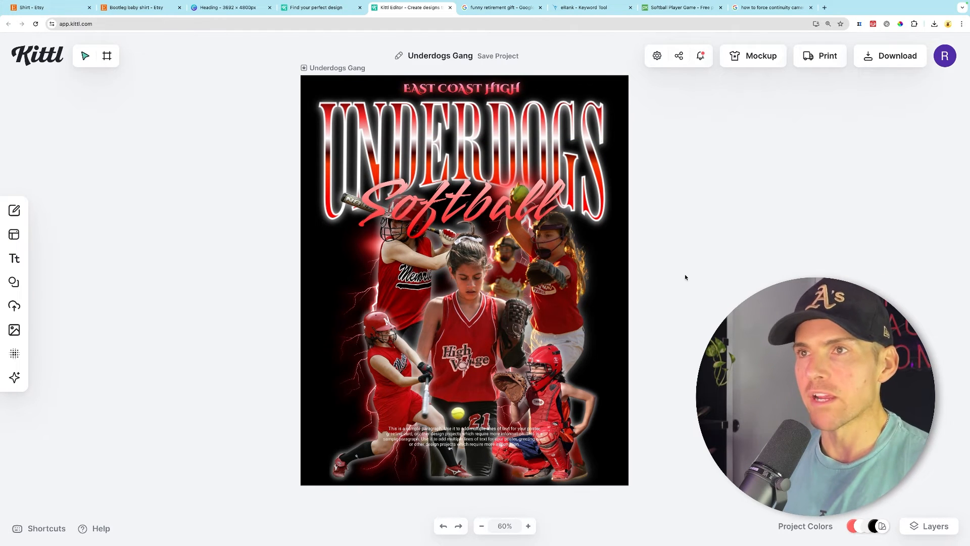
- Set the end stop of the EAST COAST HIGH gradient to dark red and centre the text horizontally
click(486, 87)
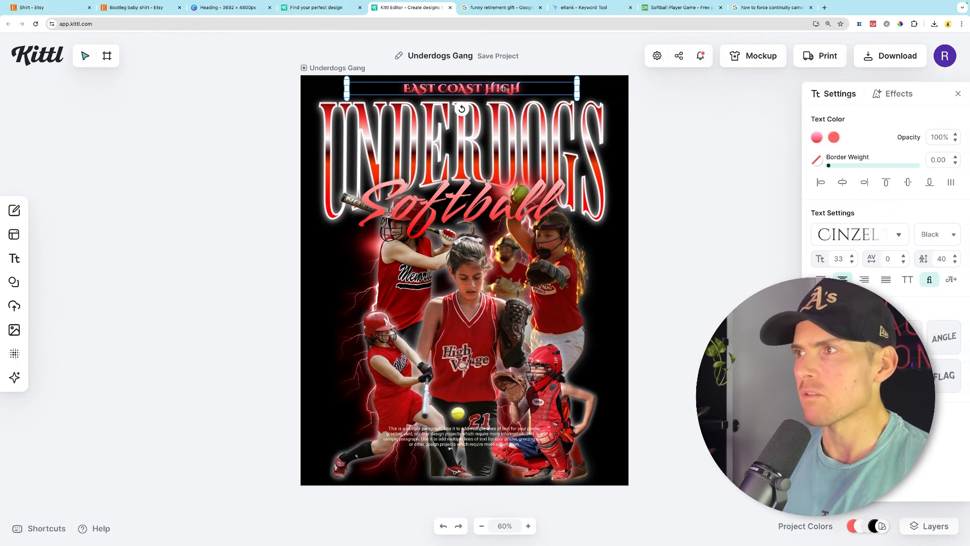
click(817, 138)
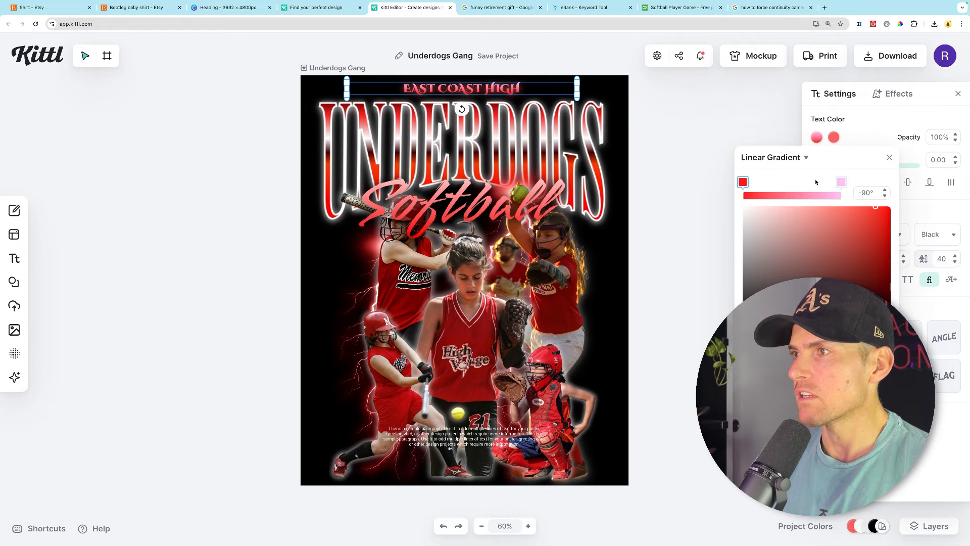
click(841, 182)
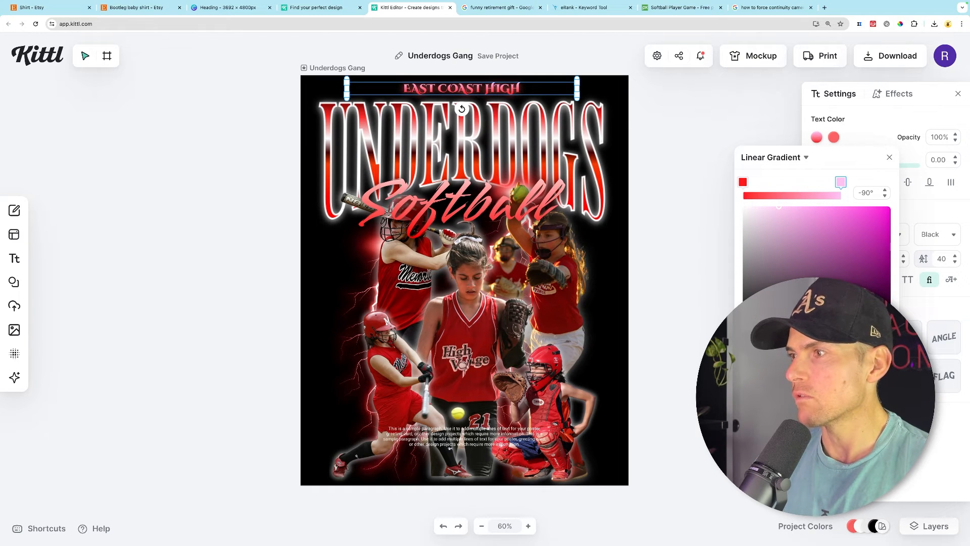
click(888, 325)
click(888, 298)
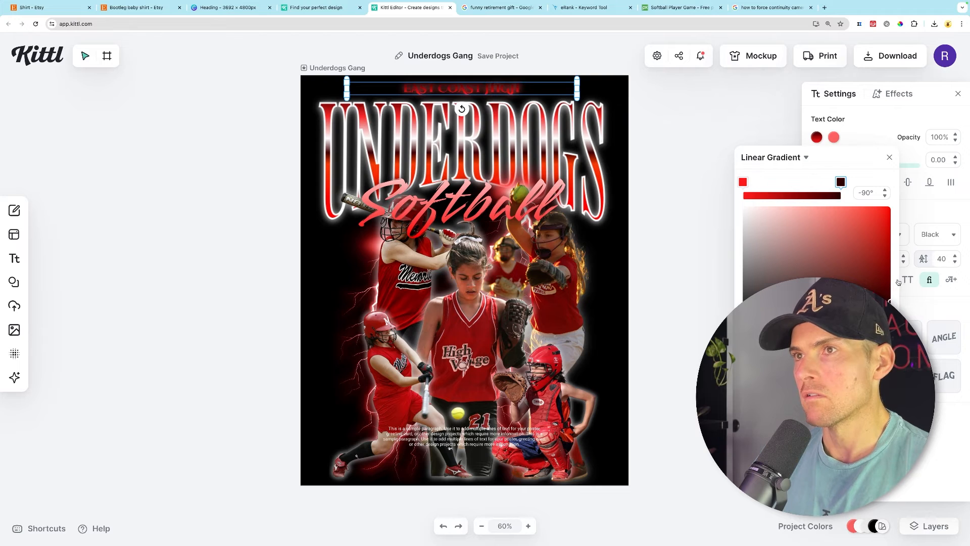
click(687, 237)
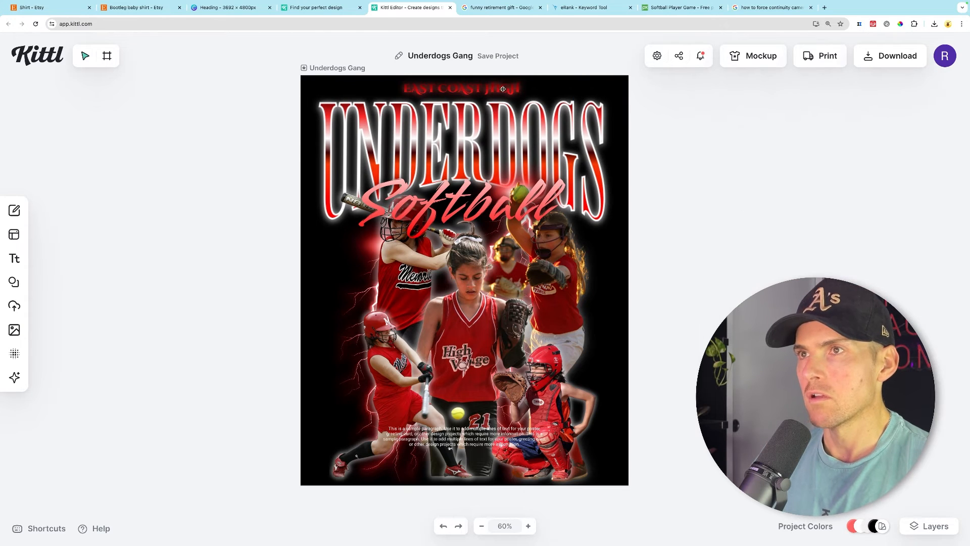
drag(503, 89, 509, 89)
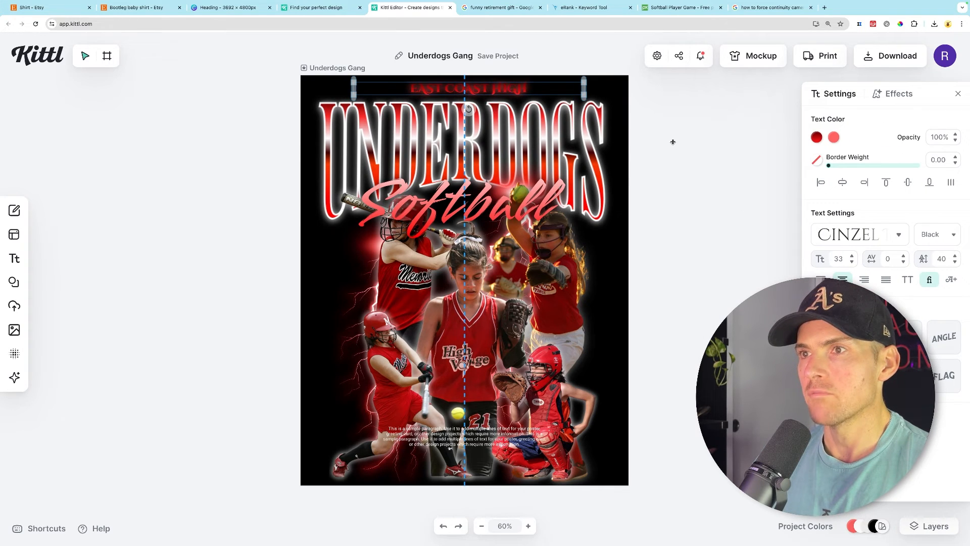
click(689, 156)
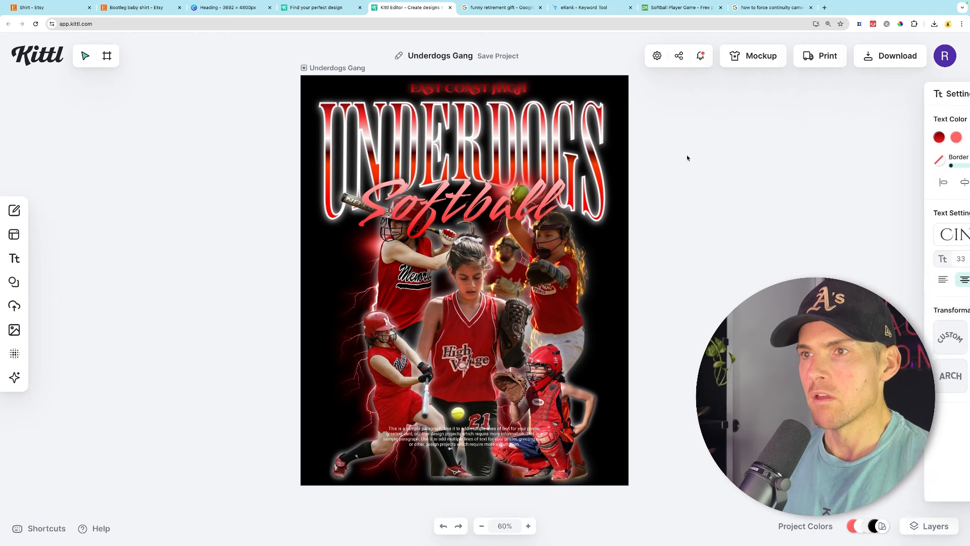
- Export the design as a PNG with the width set to 3000 px, keeping the proportions locked
click(889, 56)
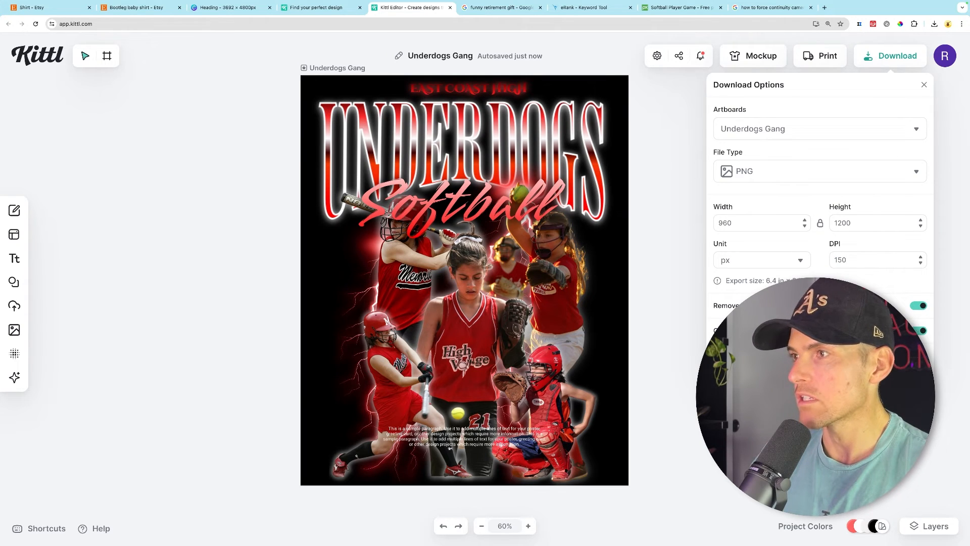
click(736, 224)
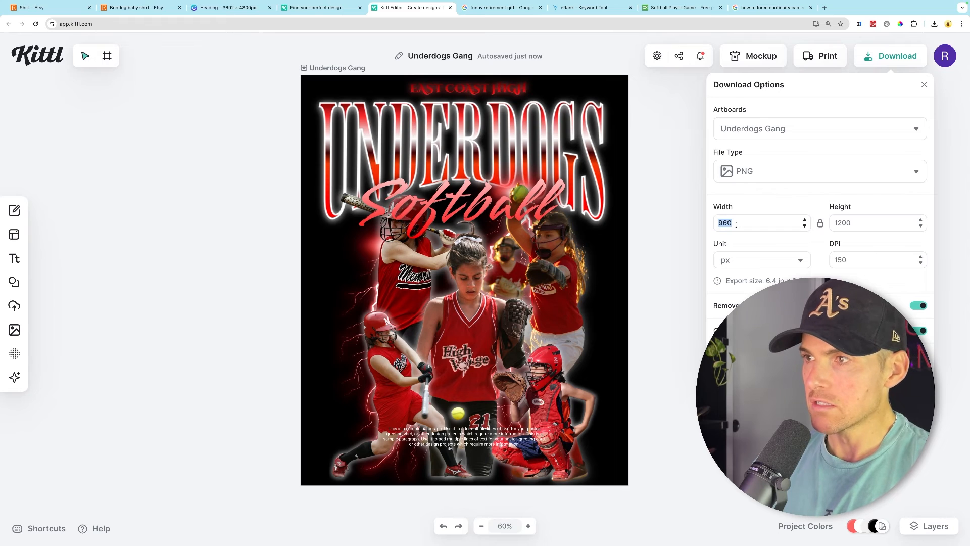
text(3000)
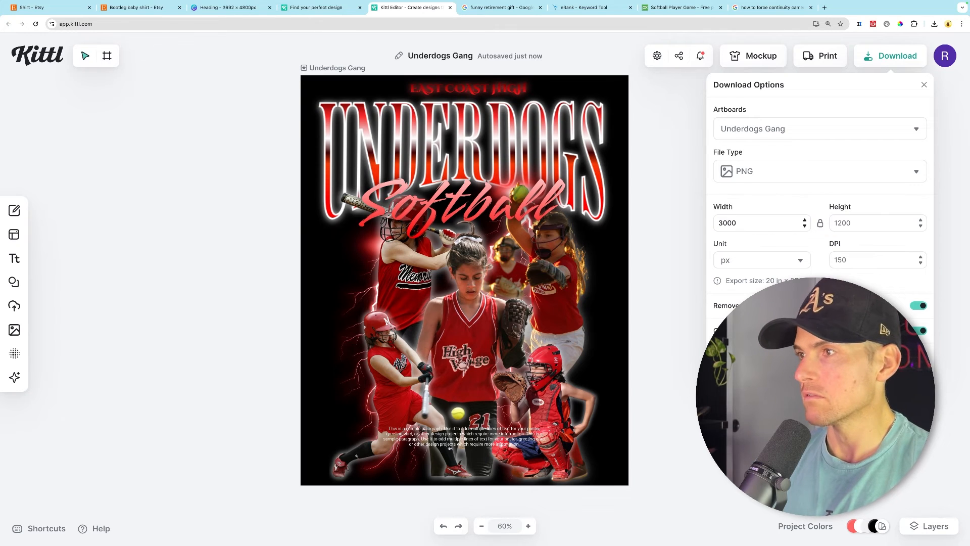
click(820, 224)
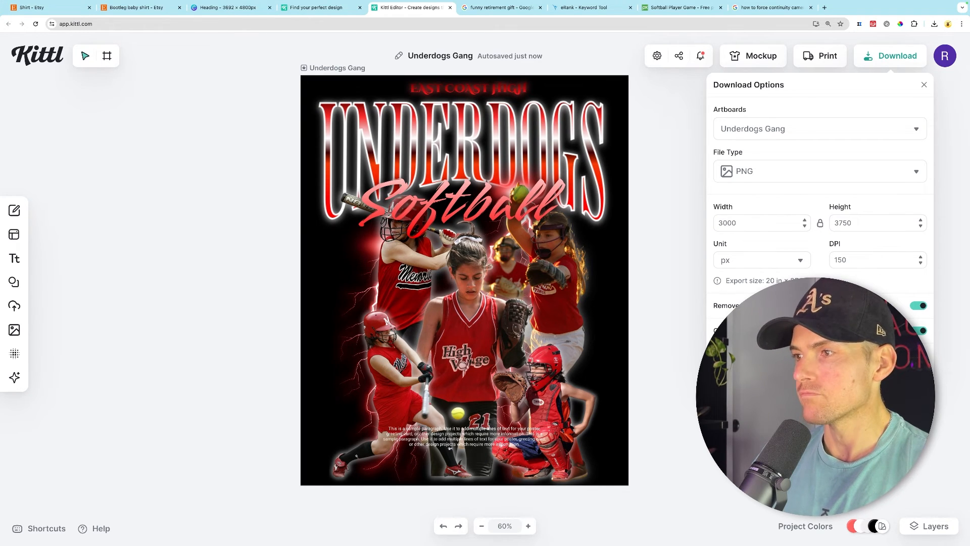
click(670, 263)
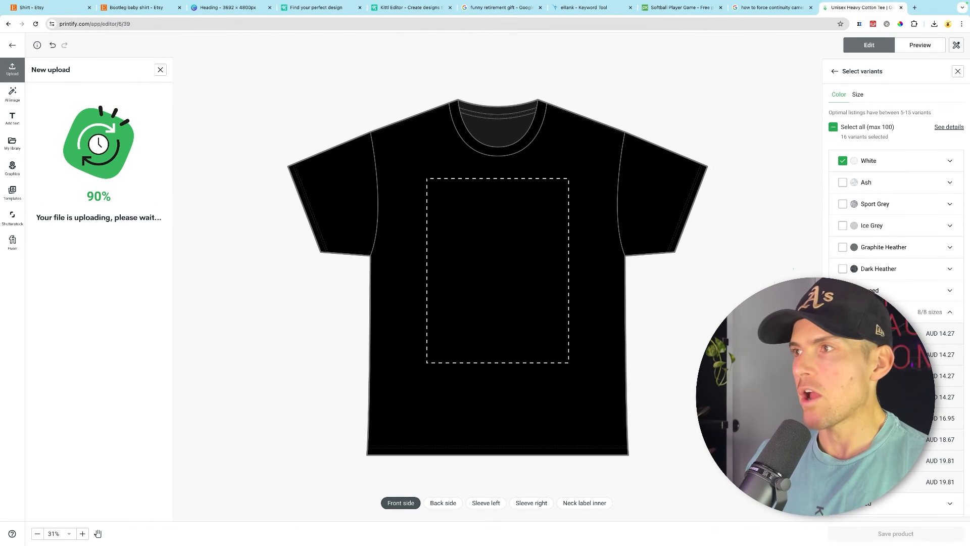
- Close the variant selection panel in the Printify product editor
click(957, 71)
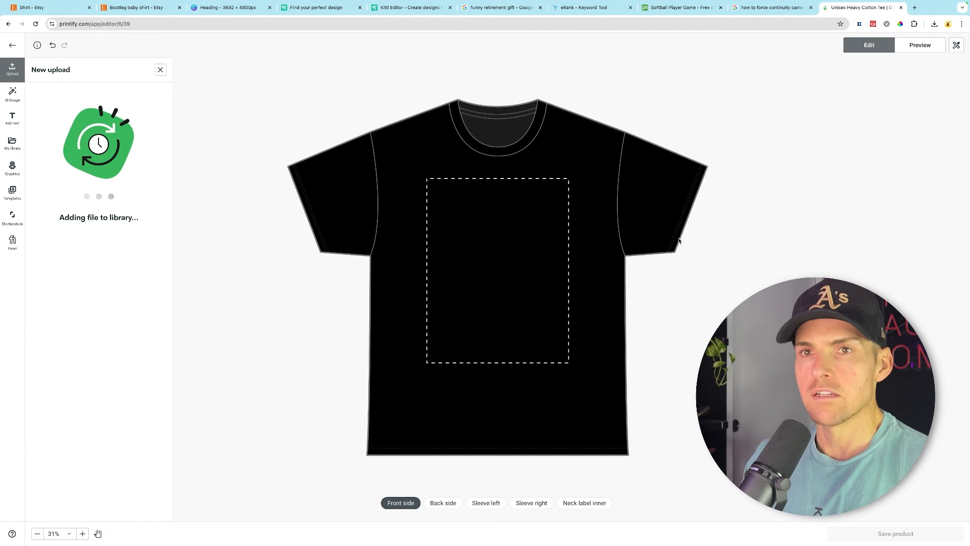